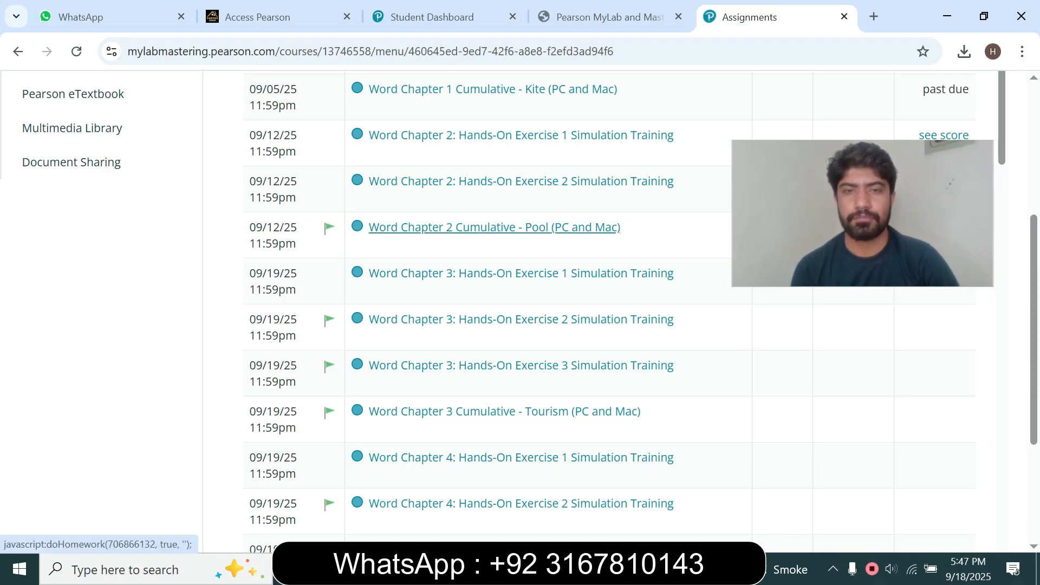
Try to open the Word Chapter 2 Cumulative - Pool (PC and Mac) assignment from the assignments list.
left_click(494, 227)
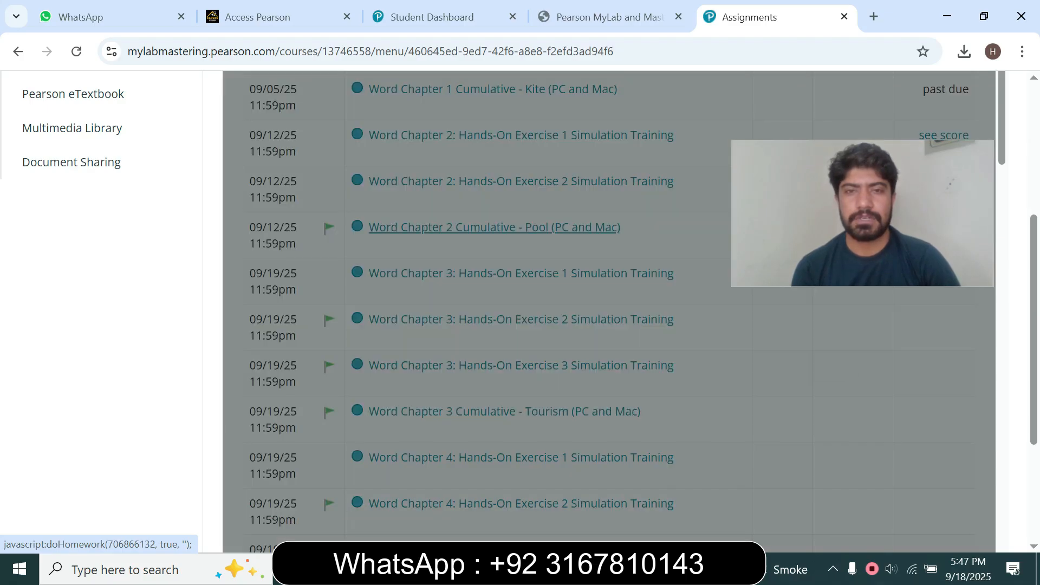
left_click(397, 377)
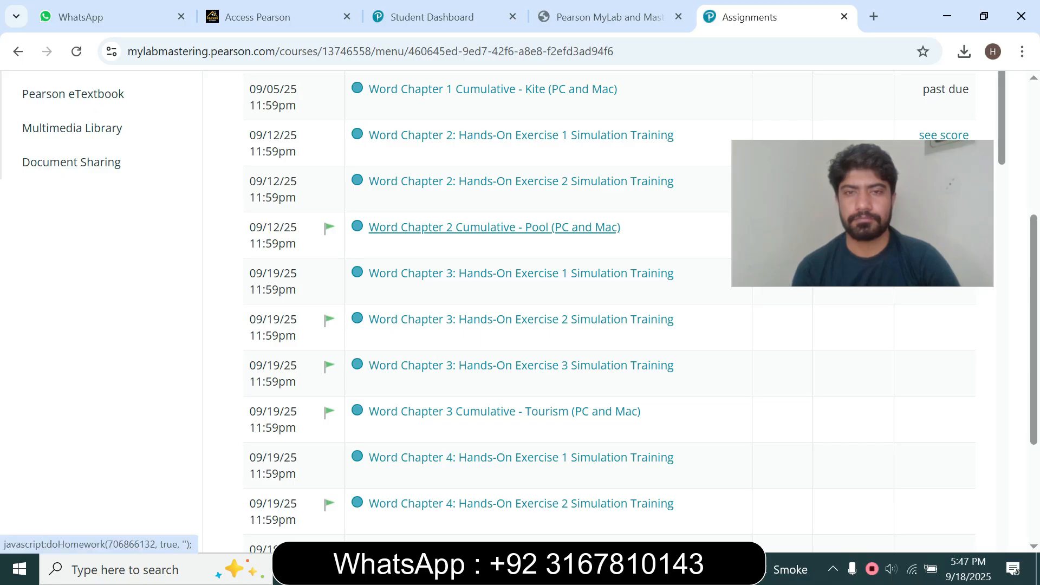
left_click(494, 227)
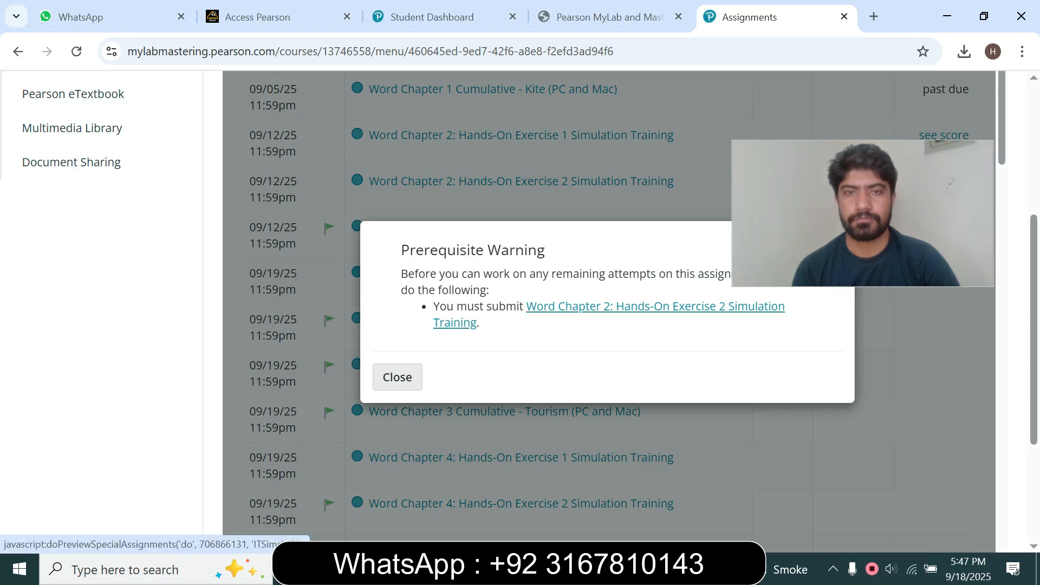
Open the prerequisite Word Chapter 2: Hands-On Exercise 2 Simulation Training and accept the late-penalty alert.
left_click(617, 306)
left_click(892, 13)
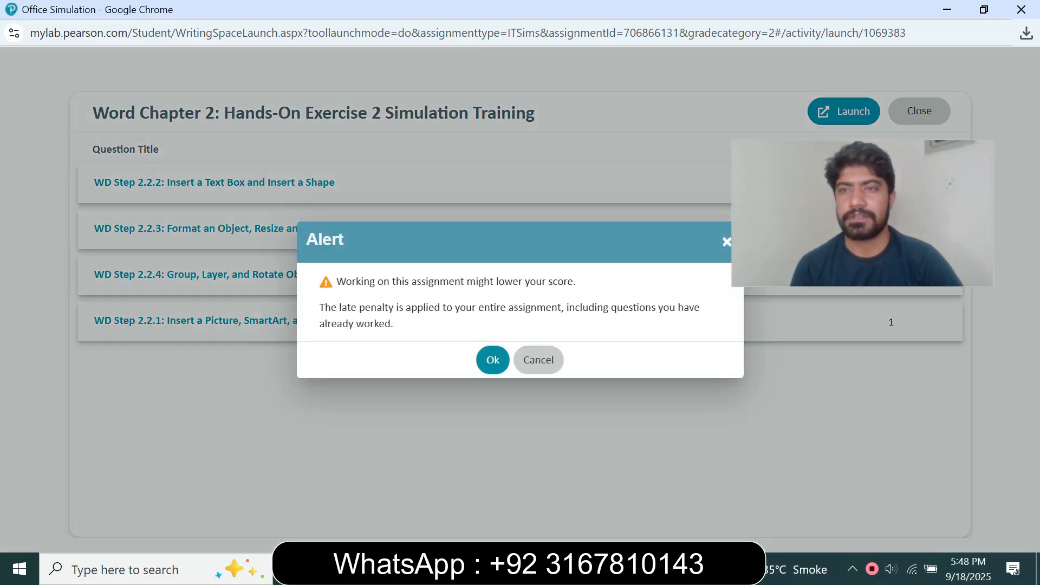
left_click(492, 360)
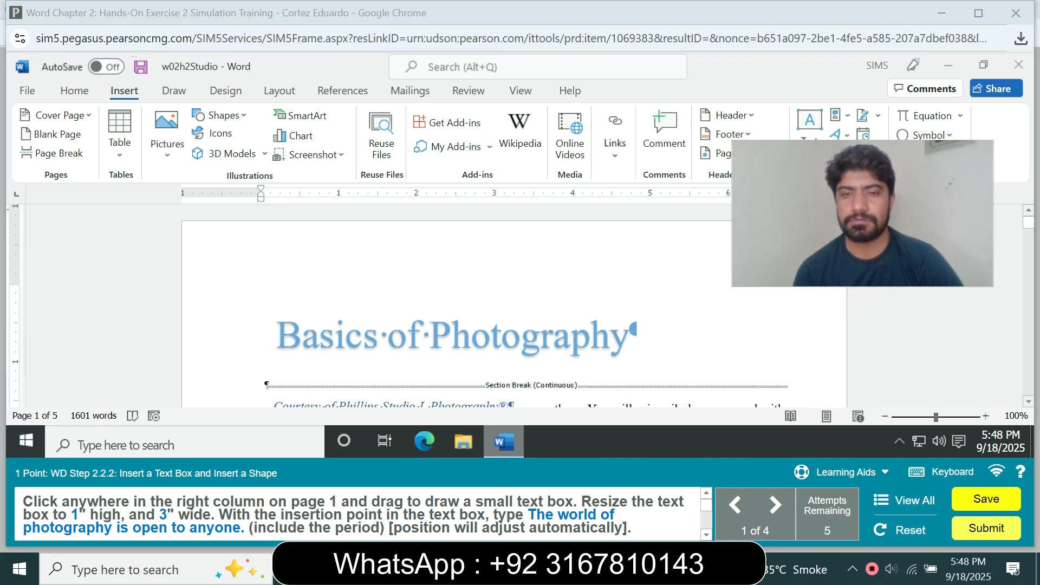
Draw a small text box in the right column of page 1.
left_click_drag(862, 213, 861, 282)
left_click(809, 133)
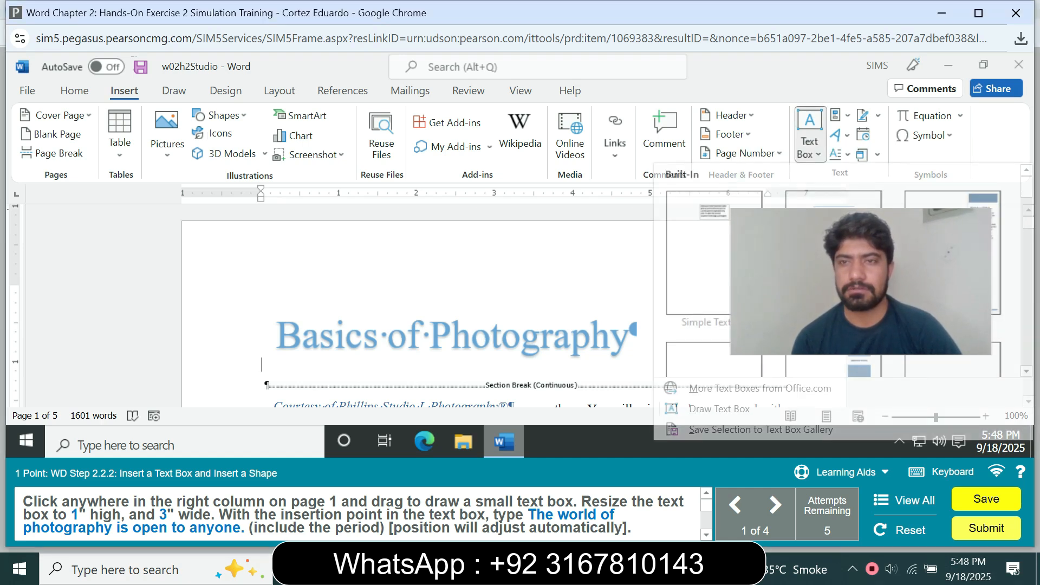
left_click(709, 406)
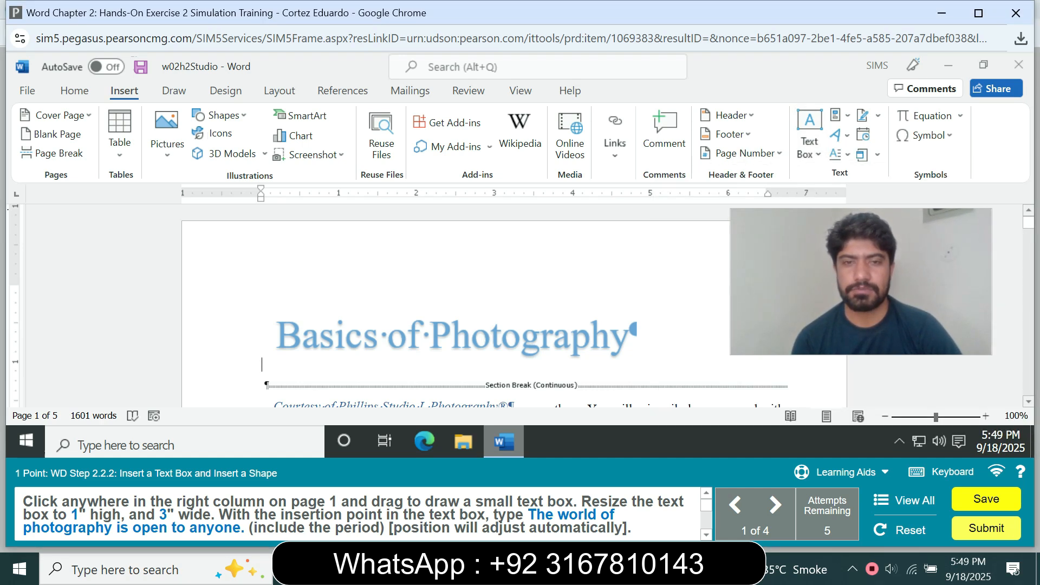
left_click_drag(672, 325, 736, 376)
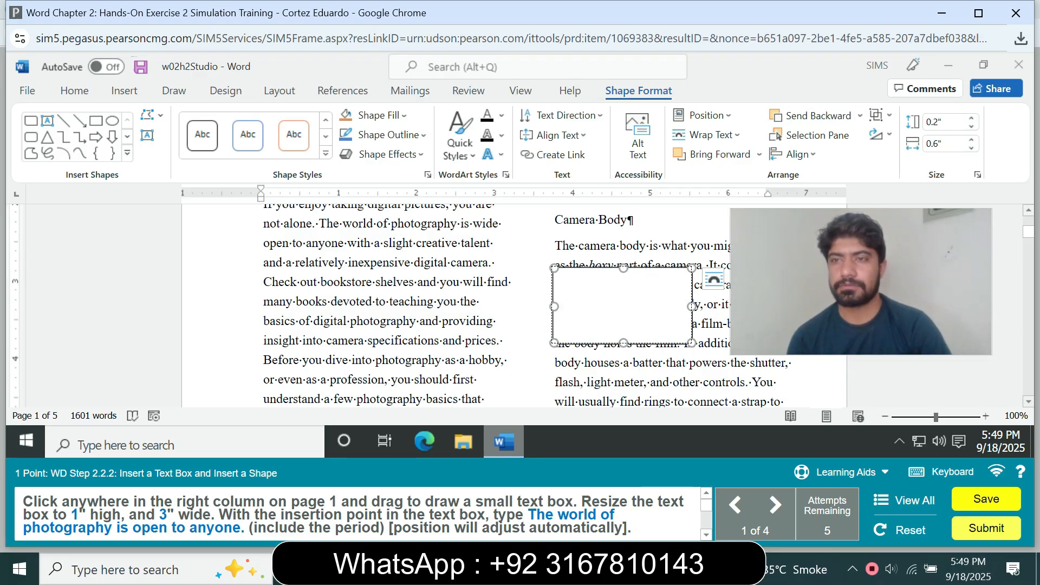
Resize the text box to 1" high and 3" wide.
left_click(934, 122)
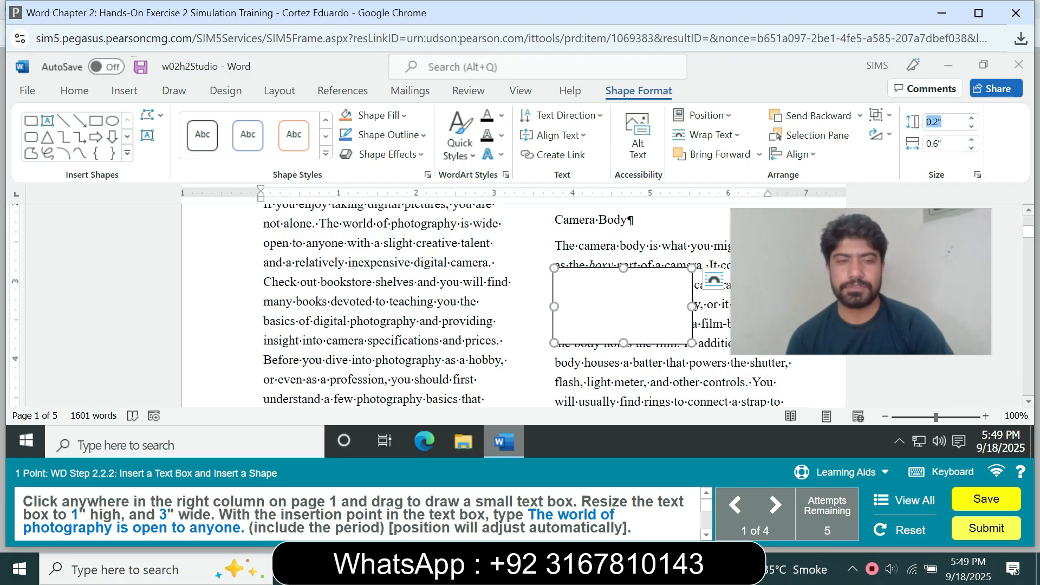
type("1")
key("Tab")
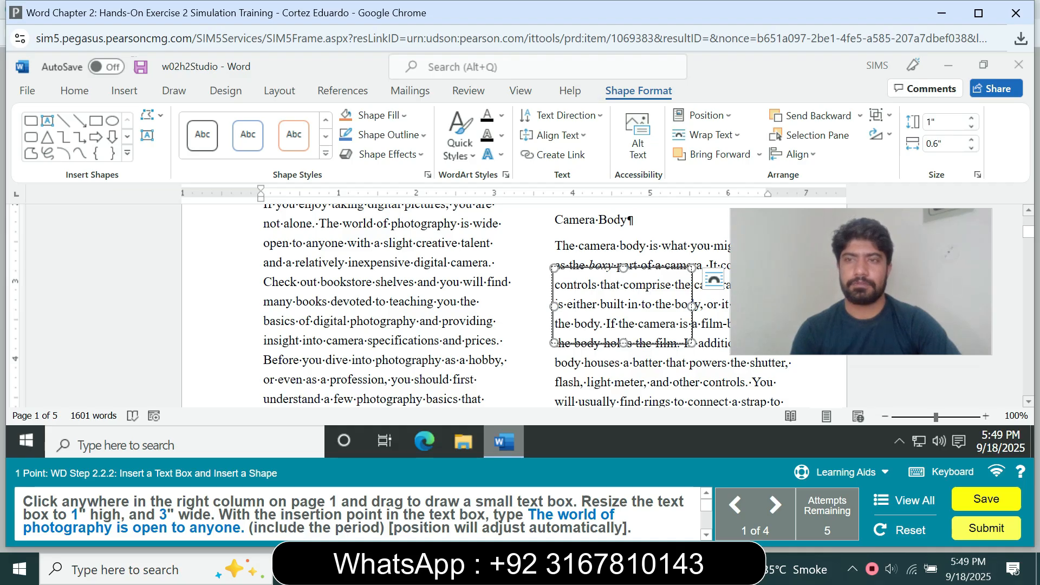
left_click(936, 143)
type("3\"")
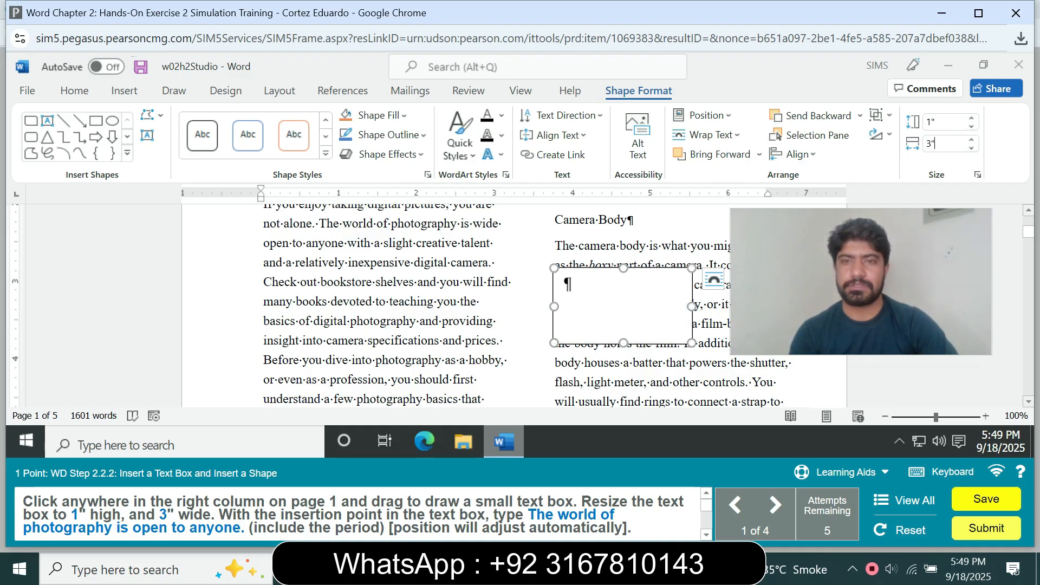
key("Return")
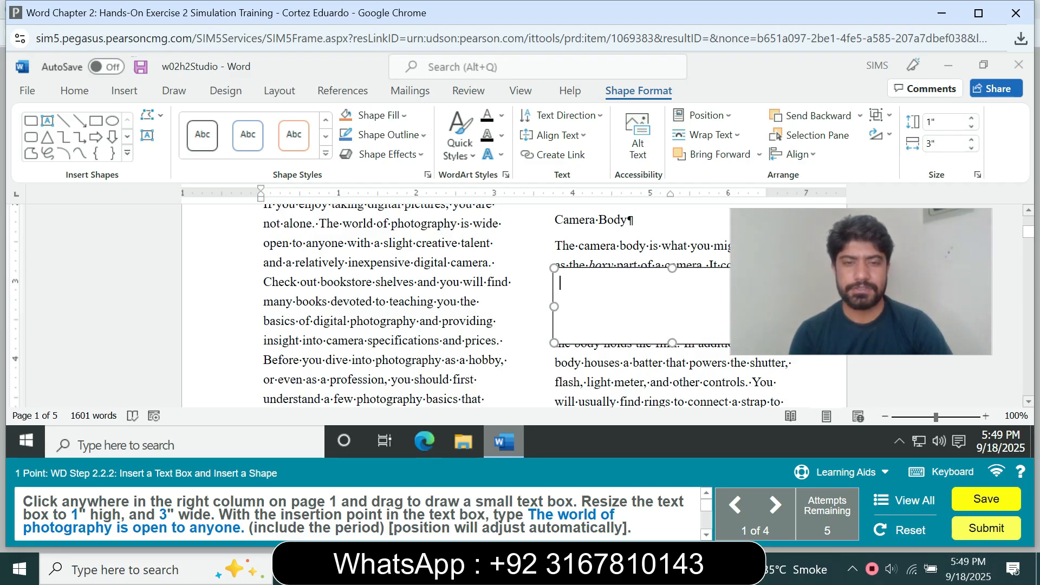
Enter the text The world of photography is open to anyone. in the text box.
type("T")
key("BackSpace")
type("The ")
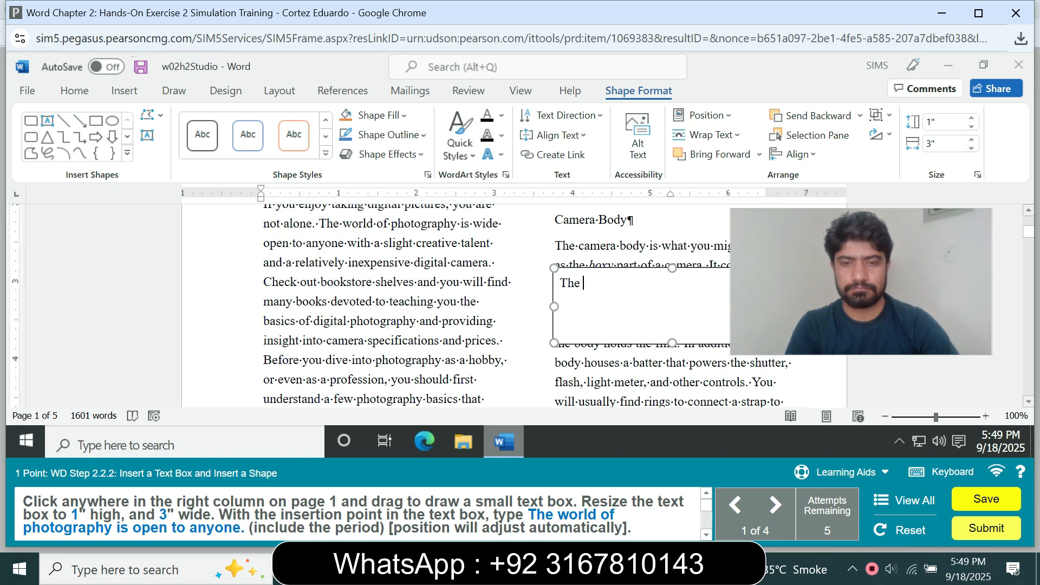
type("world")
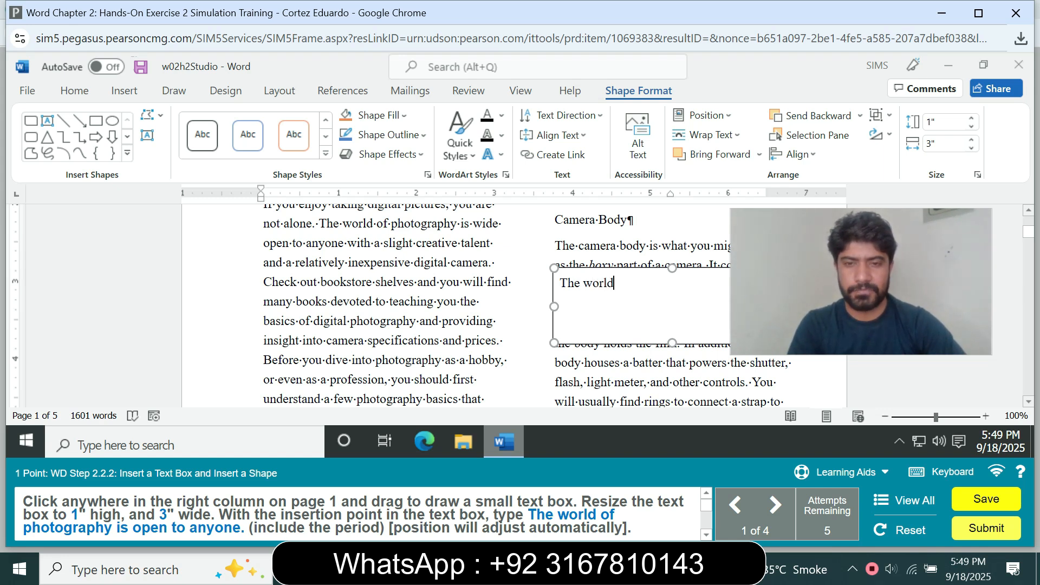
type(" of")
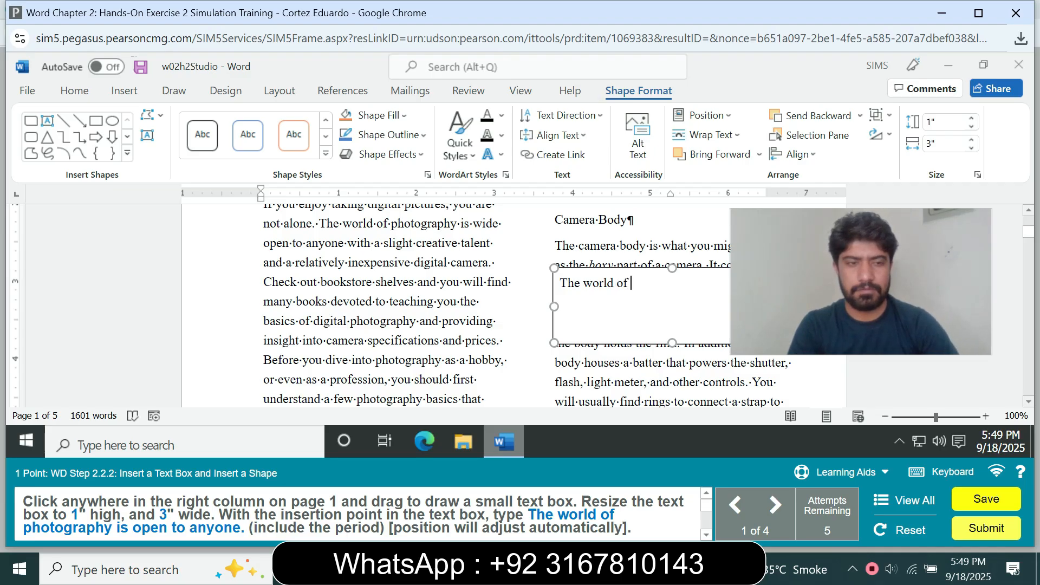
type(" phot")
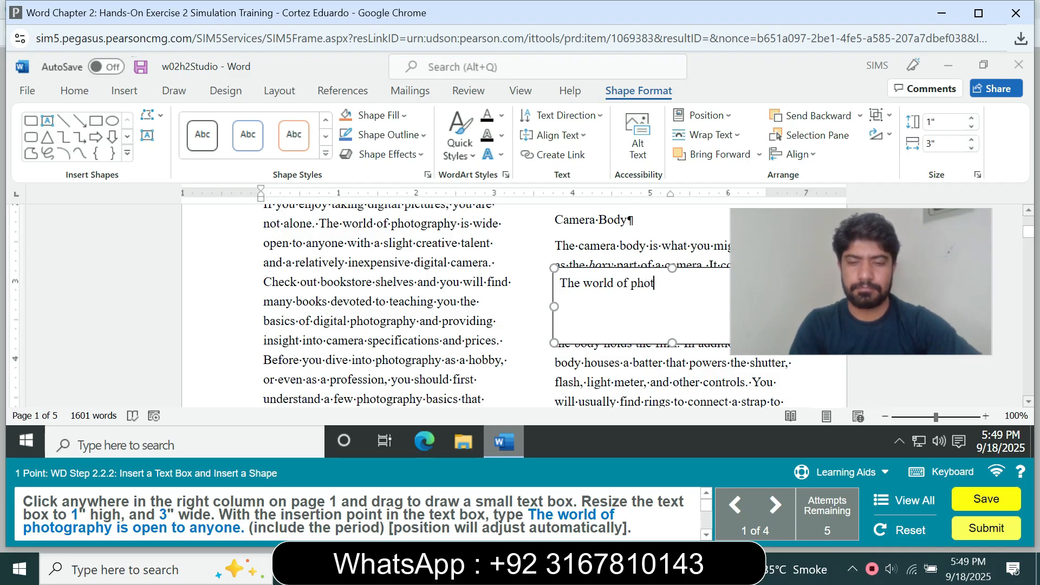
type("og")
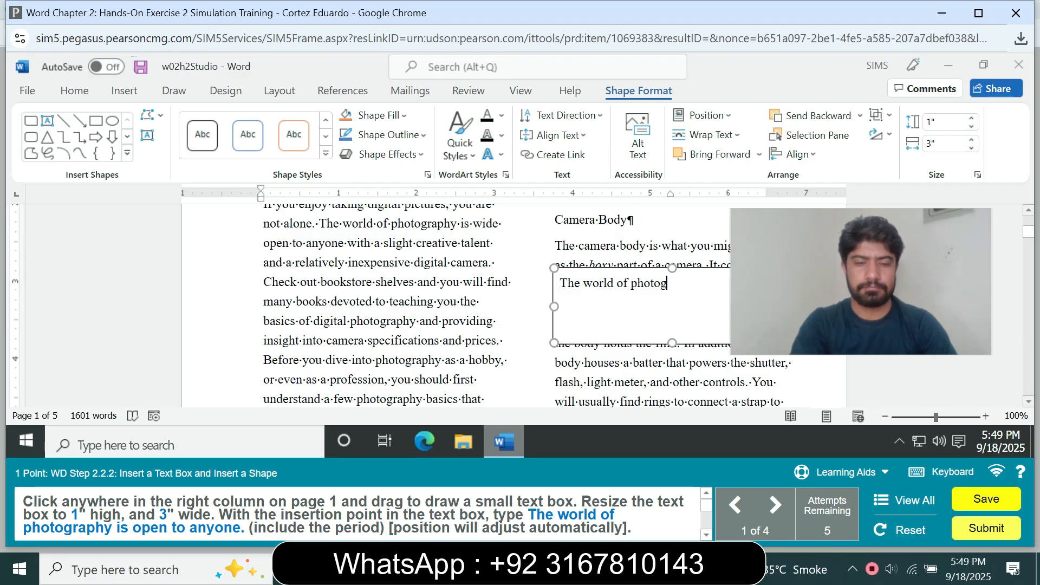
type("raph")
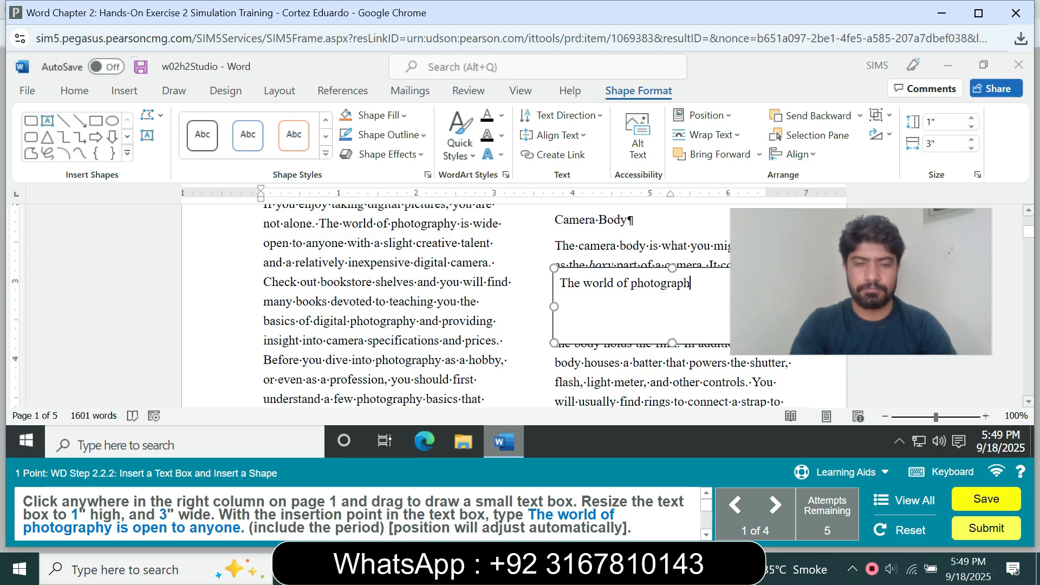
type("y is ")
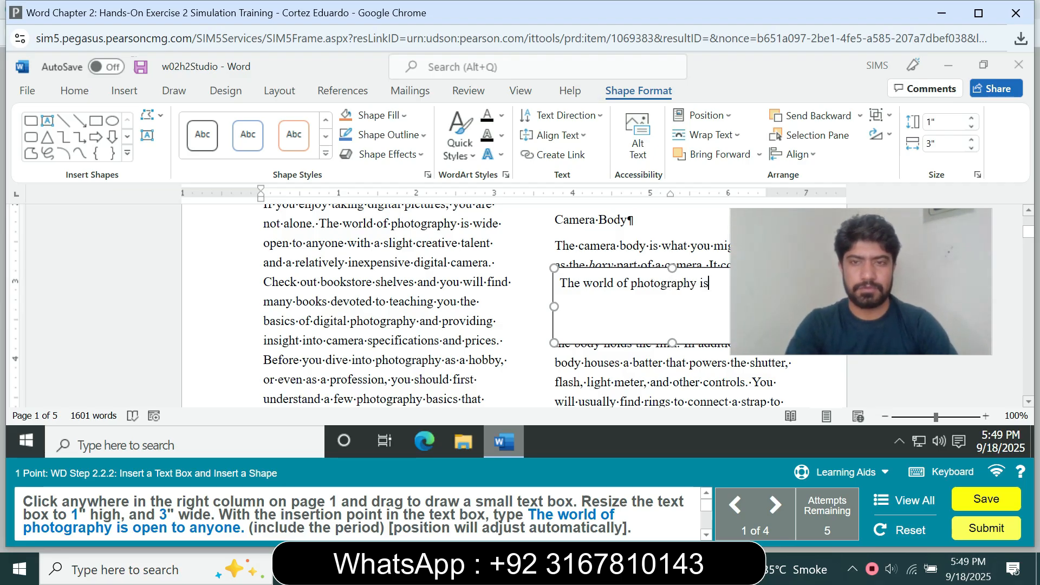
type("ope")
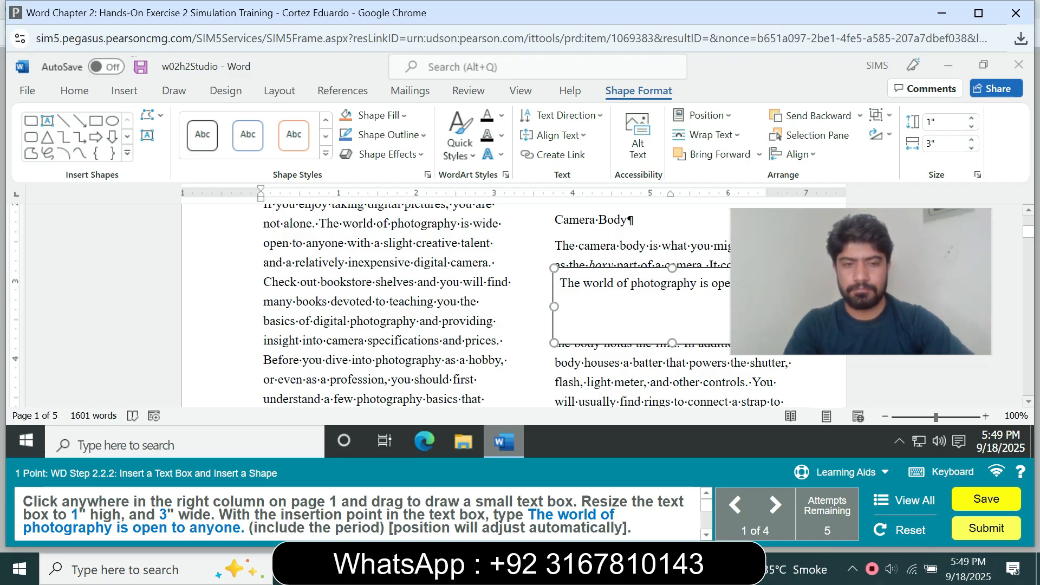
type(".")
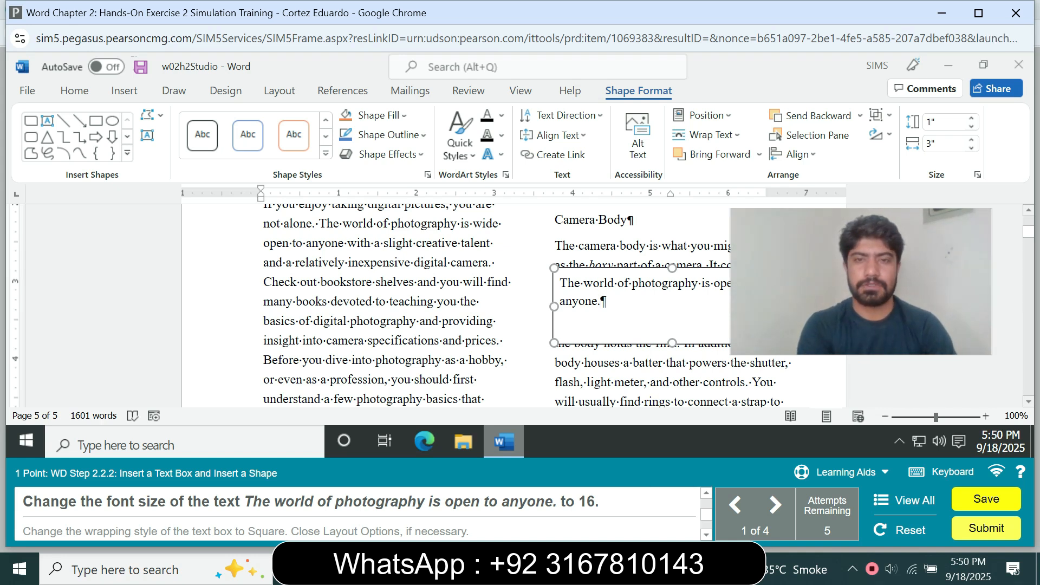
Select the text box sentence and set its font size to 16.
left_click_drag(608, 301, 560, 282)
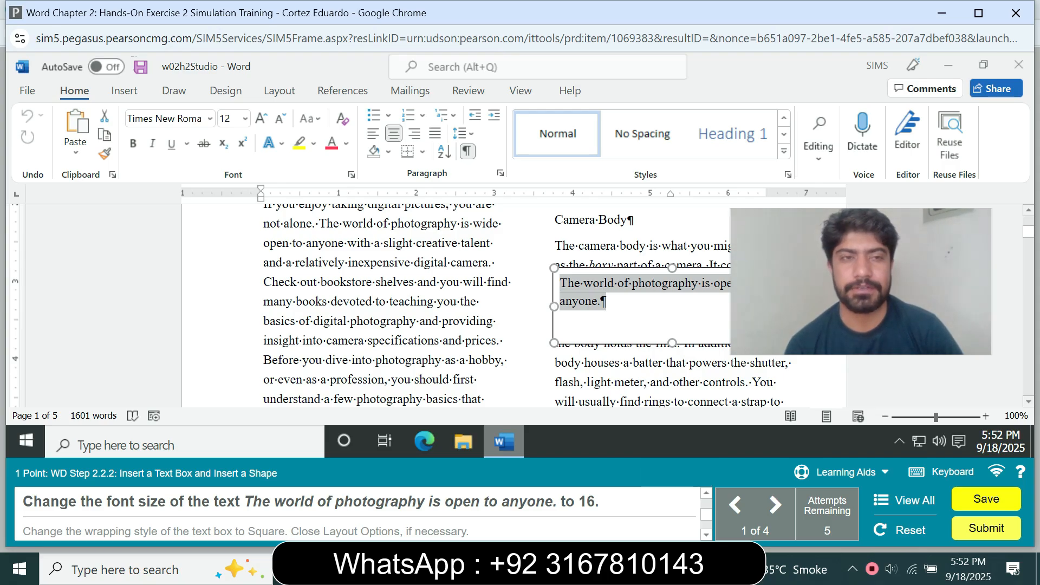
left_click(245, 119)
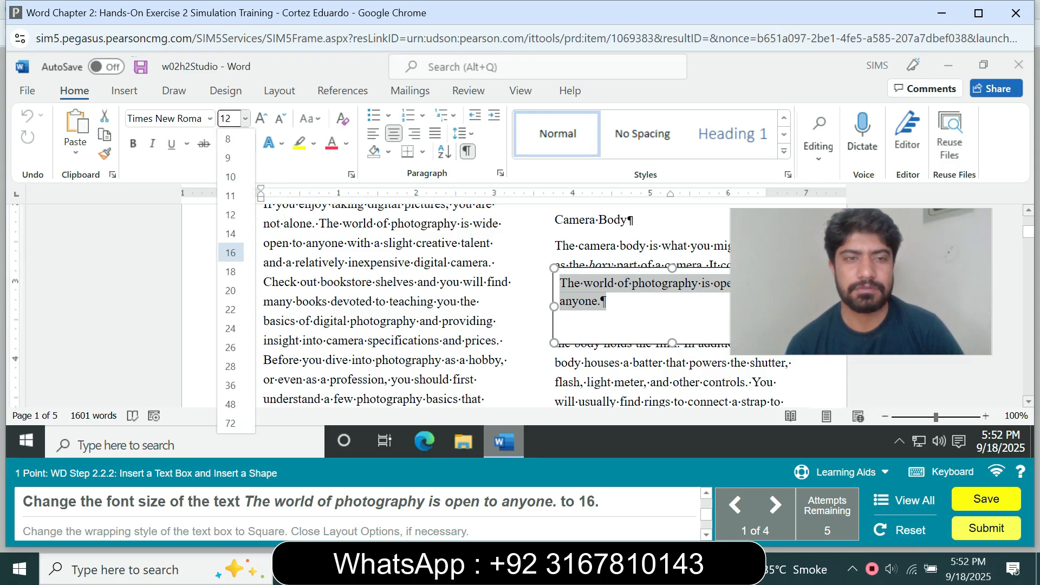
left_click(230, 252)
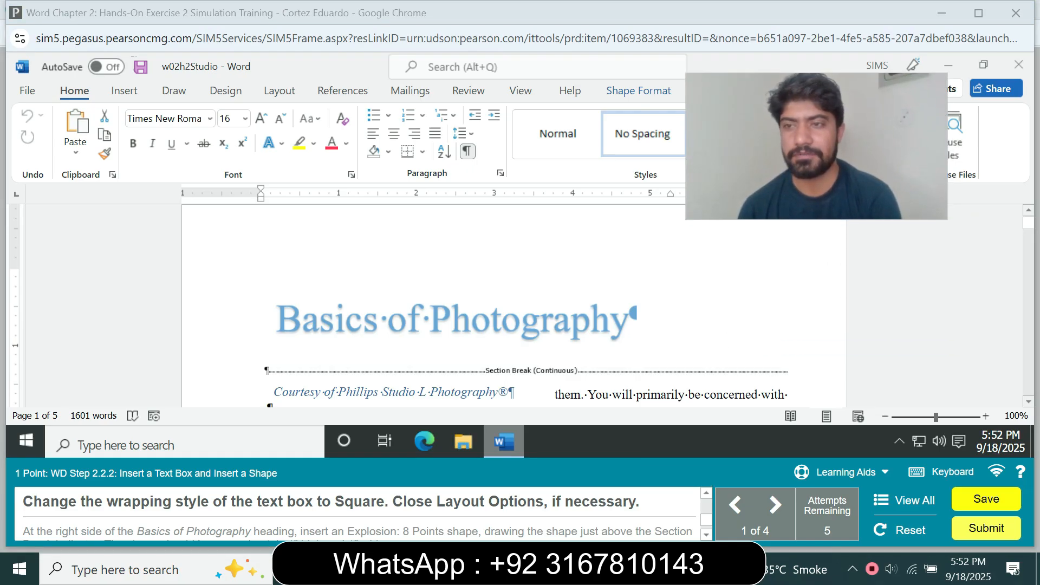
Change the text box's wrapping style to Square.
left_click_drag(1028, 223, 1028, 231)
left_click(811, 284)
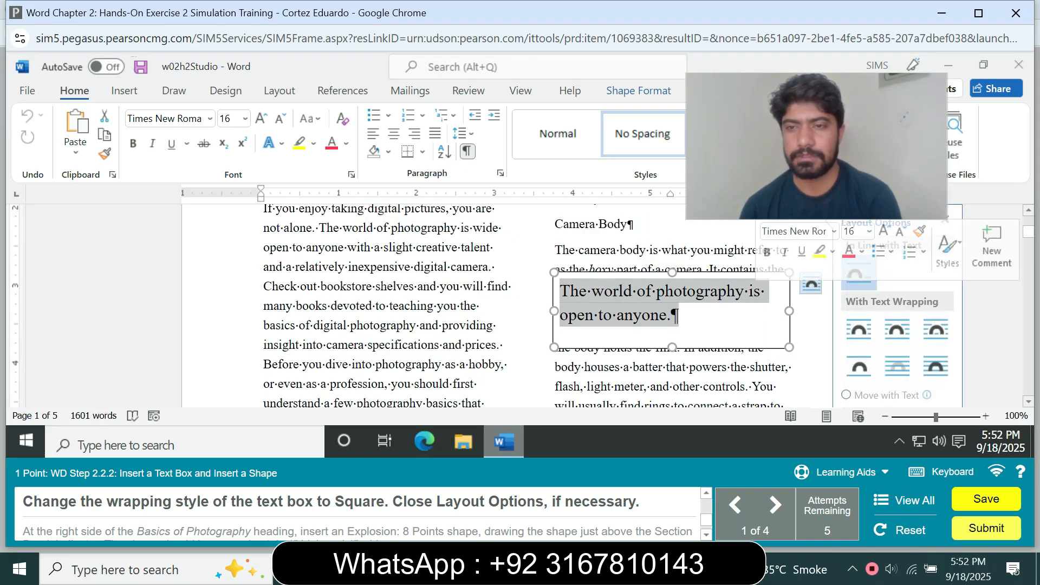
left_click(858, 329)
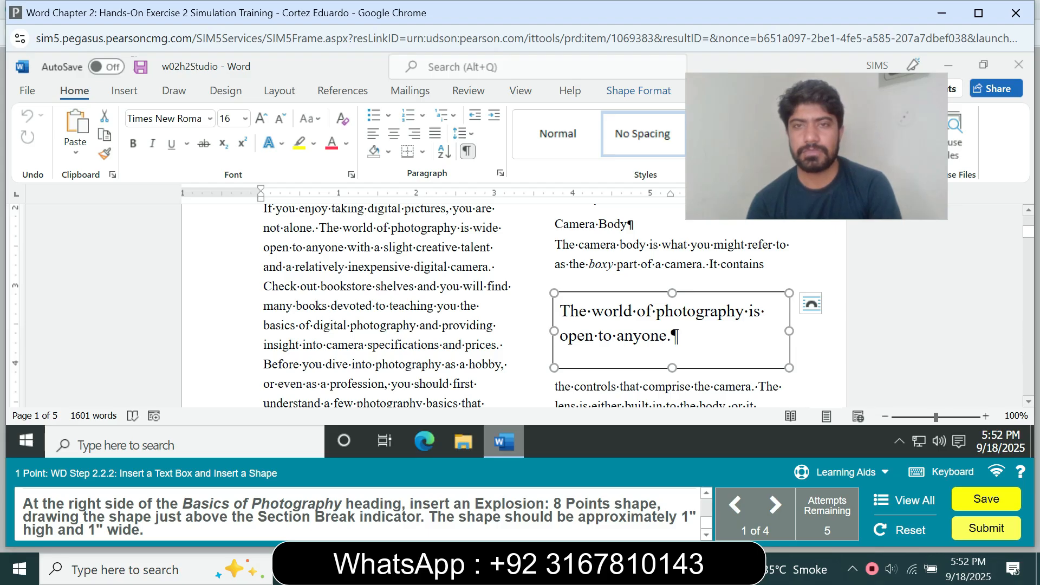
left_click_drag(817, 147, 852, 187)
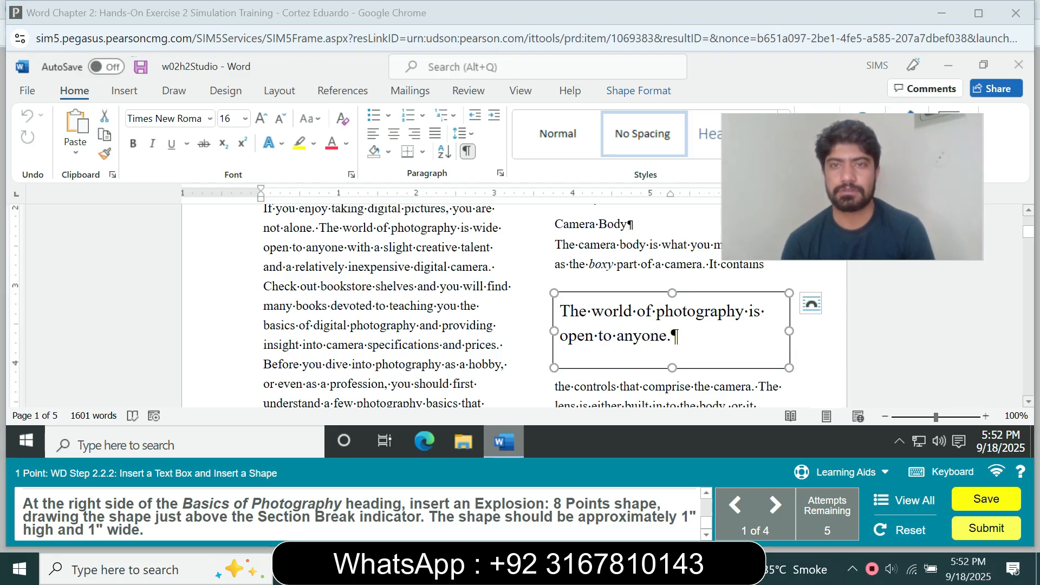
left_click(639, 91)
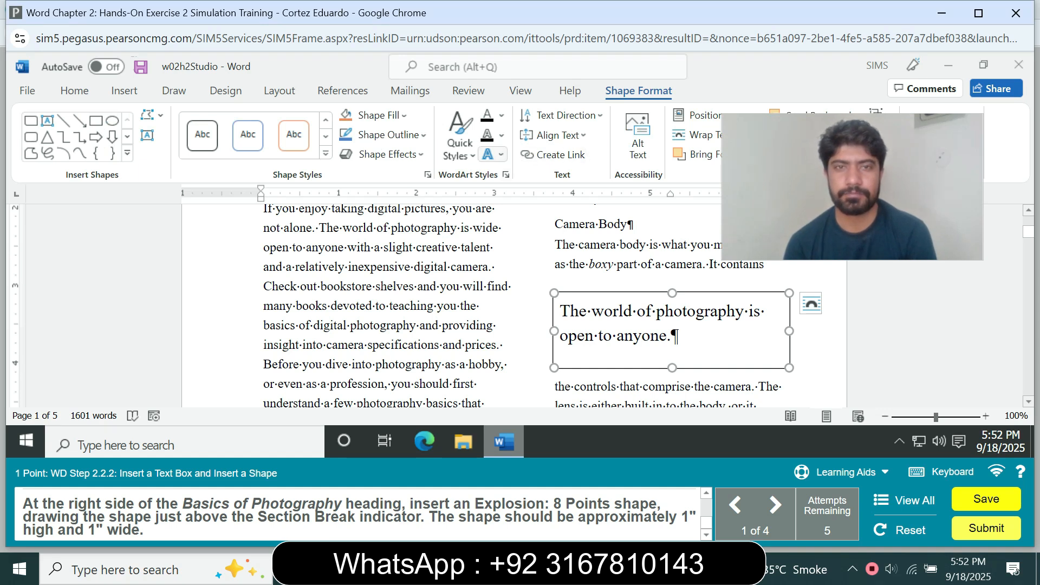
left_click(492, 155)
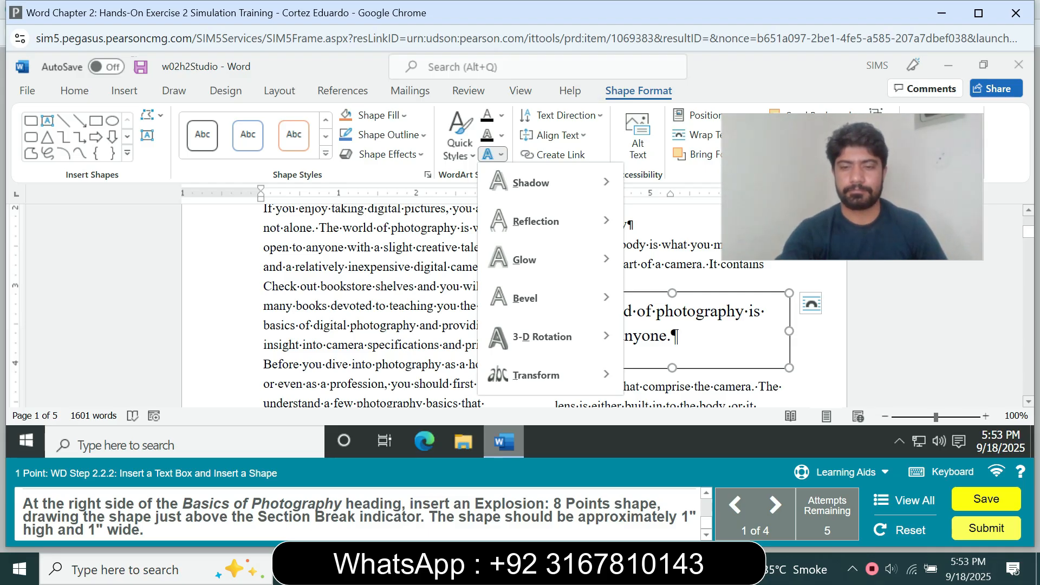
key("alt")
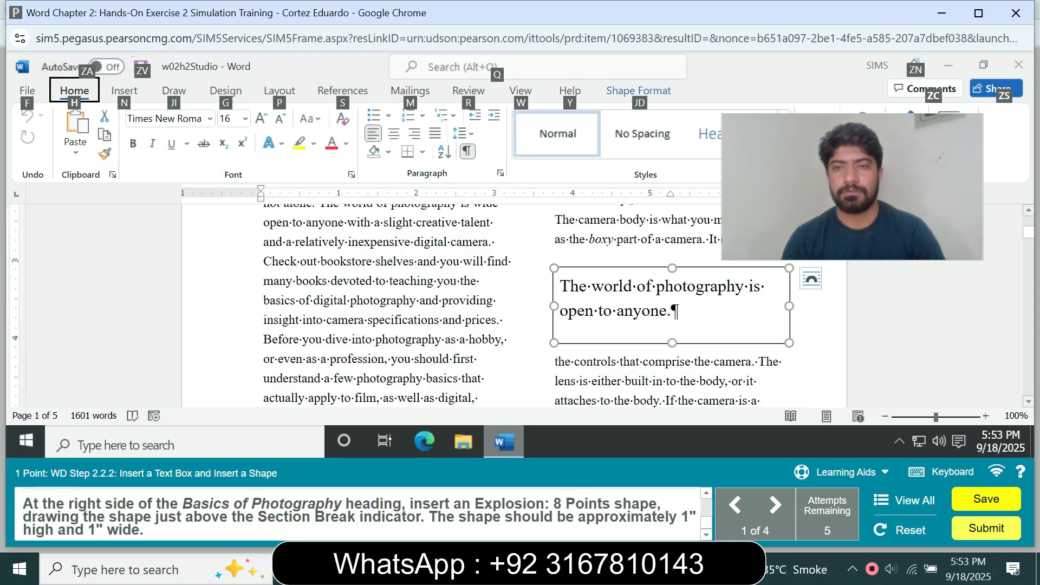
left_click(783, 361)
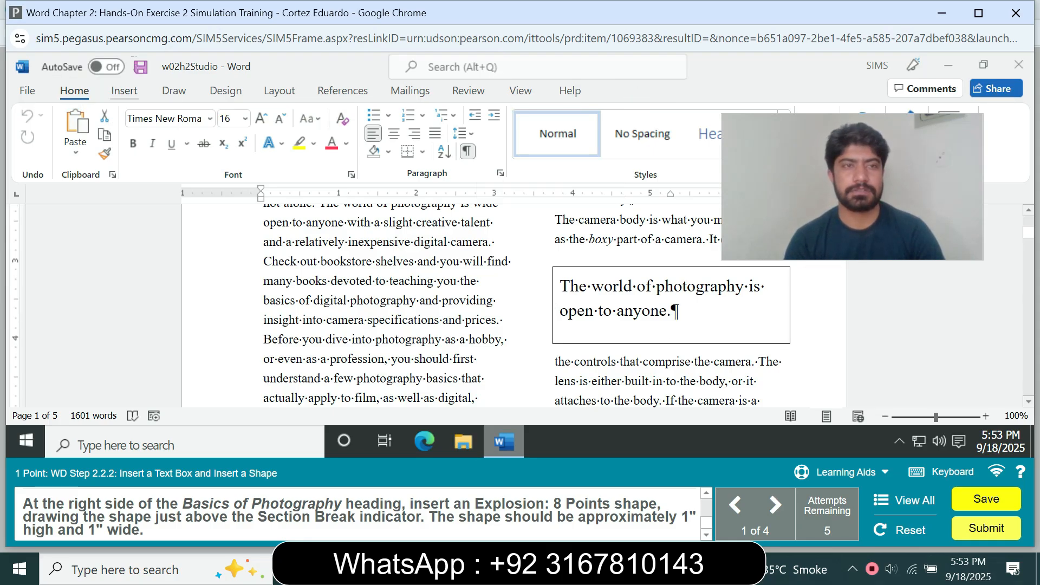
Try to insert an Explosion: 8 Points shape into the document beside the text box.
left_click(124, 91)
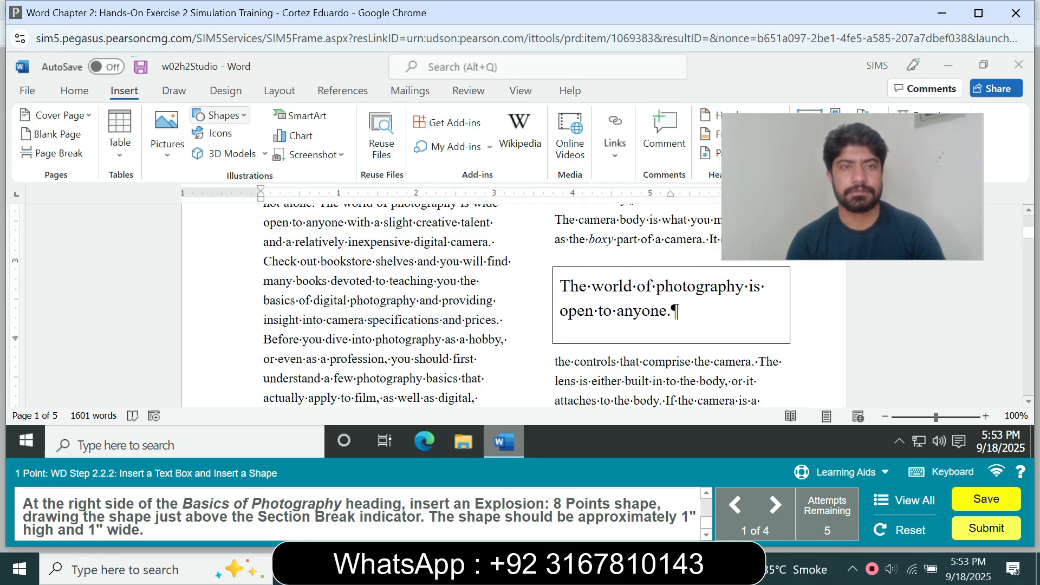
left_click(219, 115)
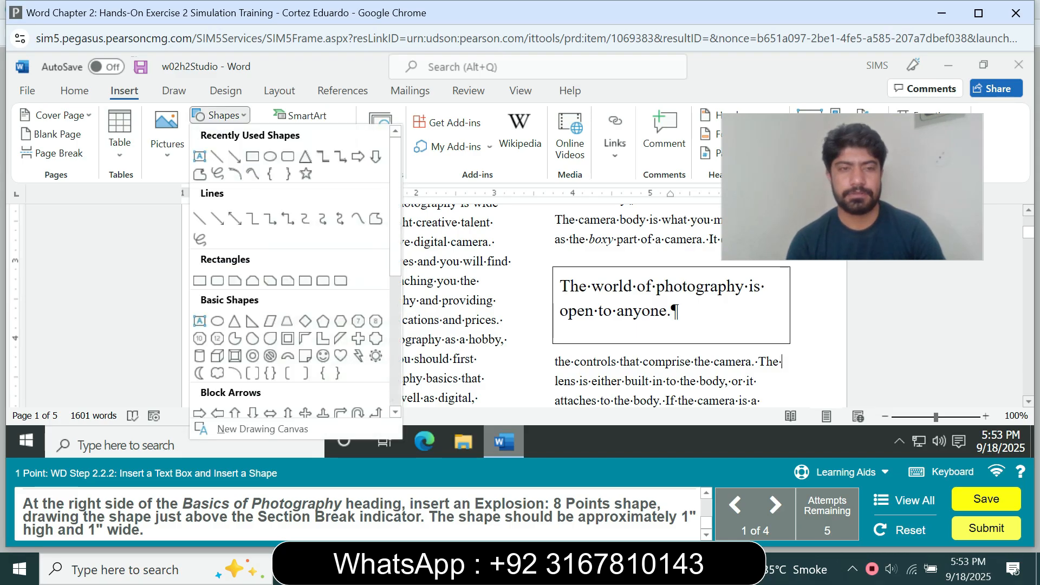
scroll(291, 271, "down", 5)
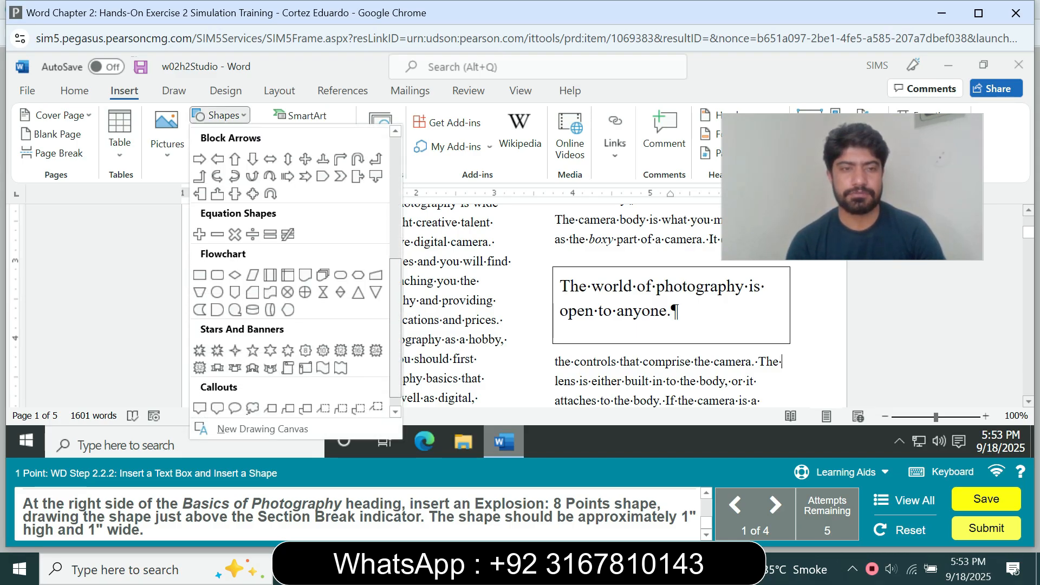
scroll(291, 271, "down", 1)
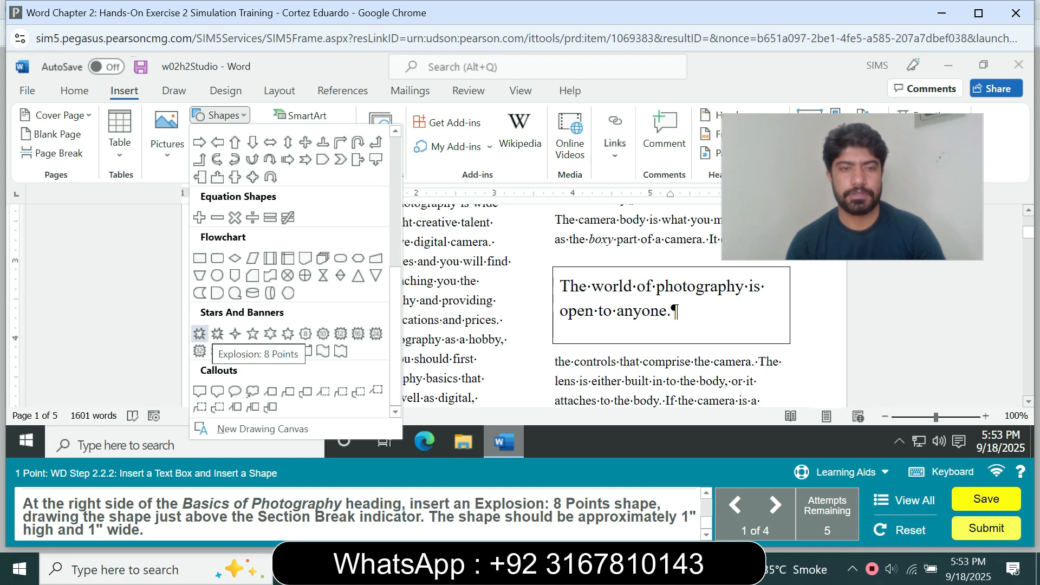
left_click(199, 333)
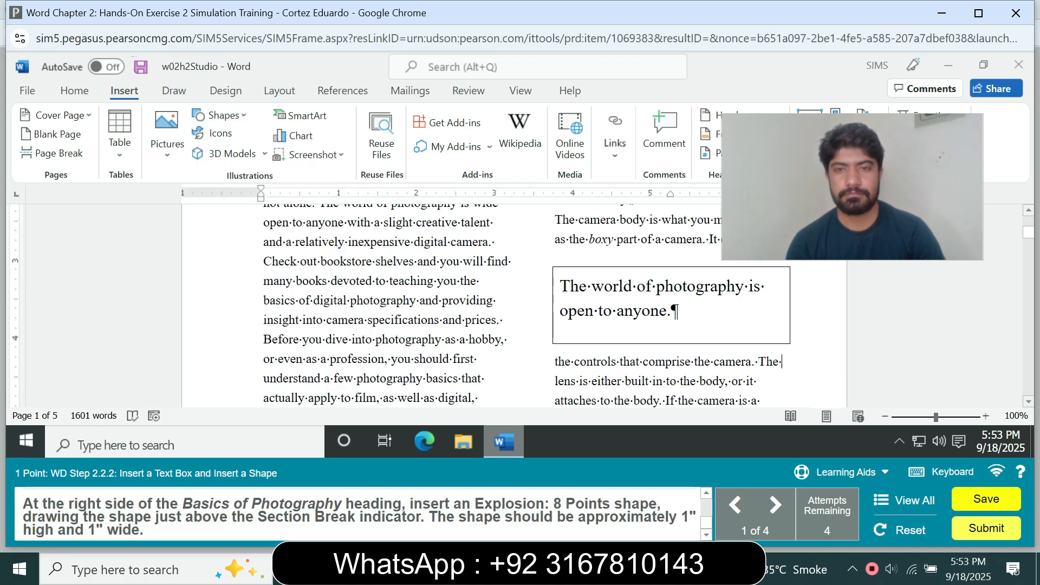
left_click(678, 310)
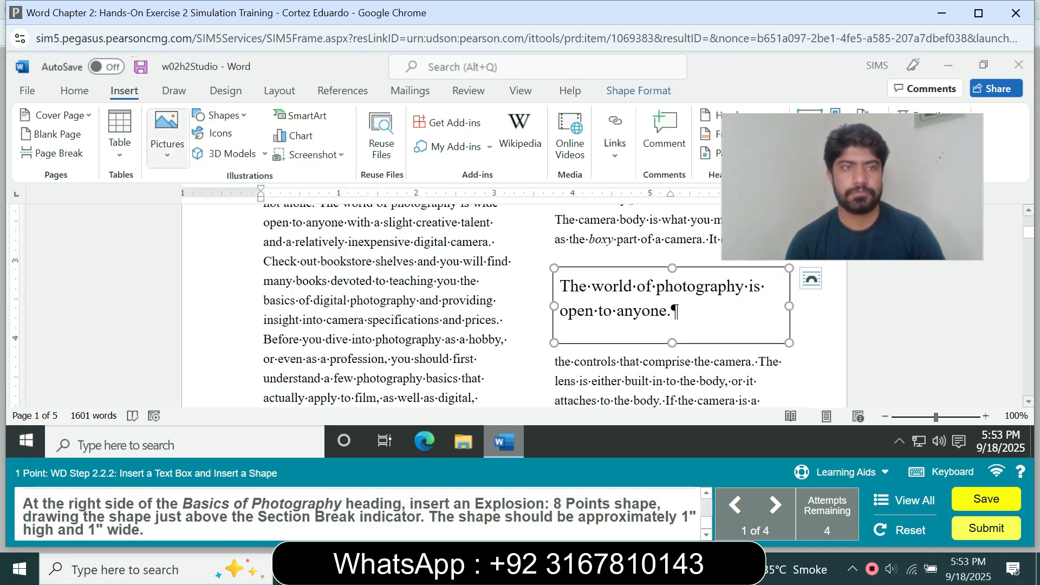
left_click(219, 116)
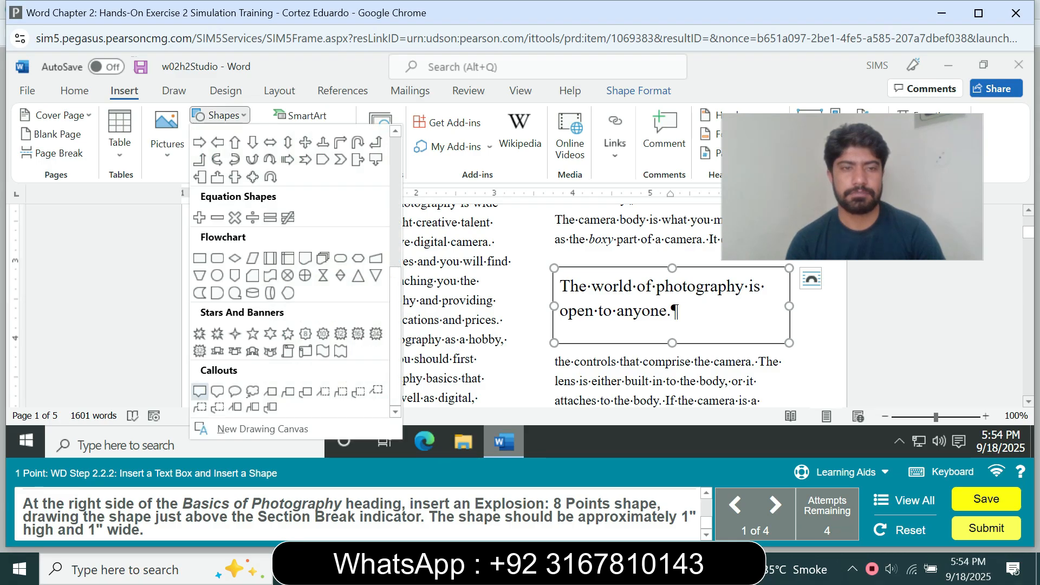
left_click(199, 333)
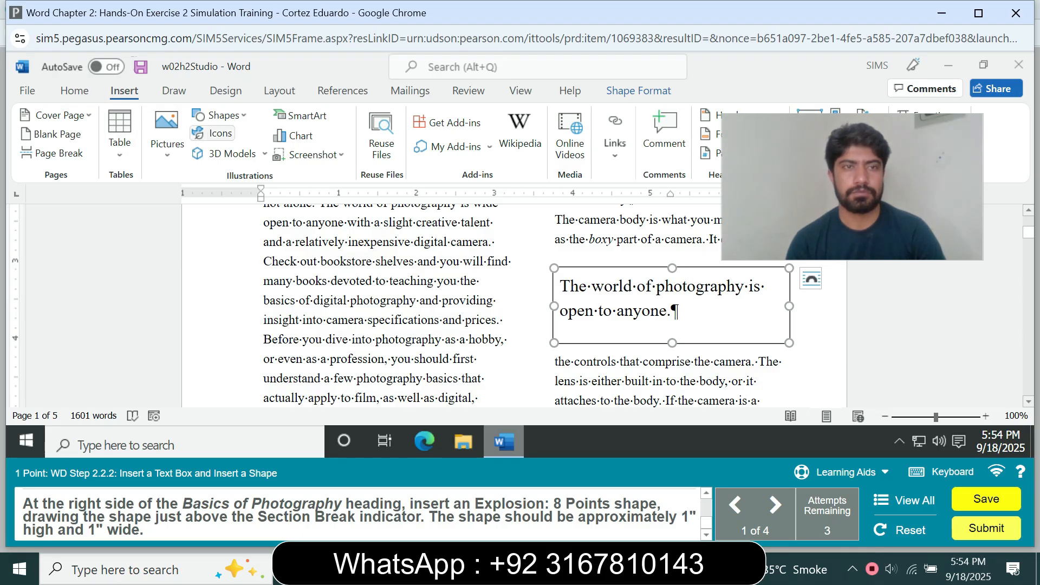
Draw an Explosion: 8 Points shape about 1" high and 1" wide right of the Basics of Photography heading, above the section break.
left_click(220, 116)
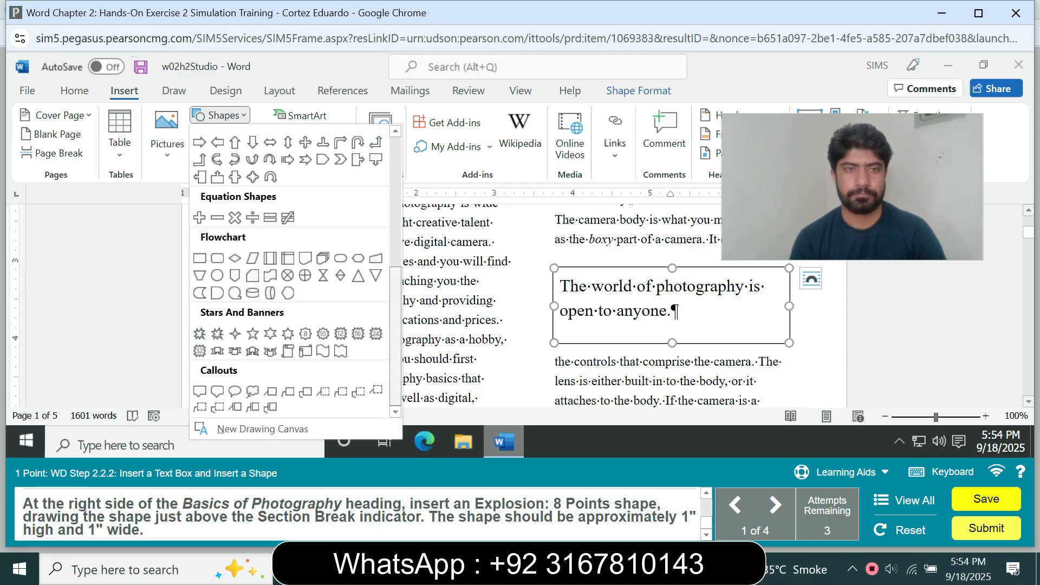
scroll(297, 271, "up", 5)
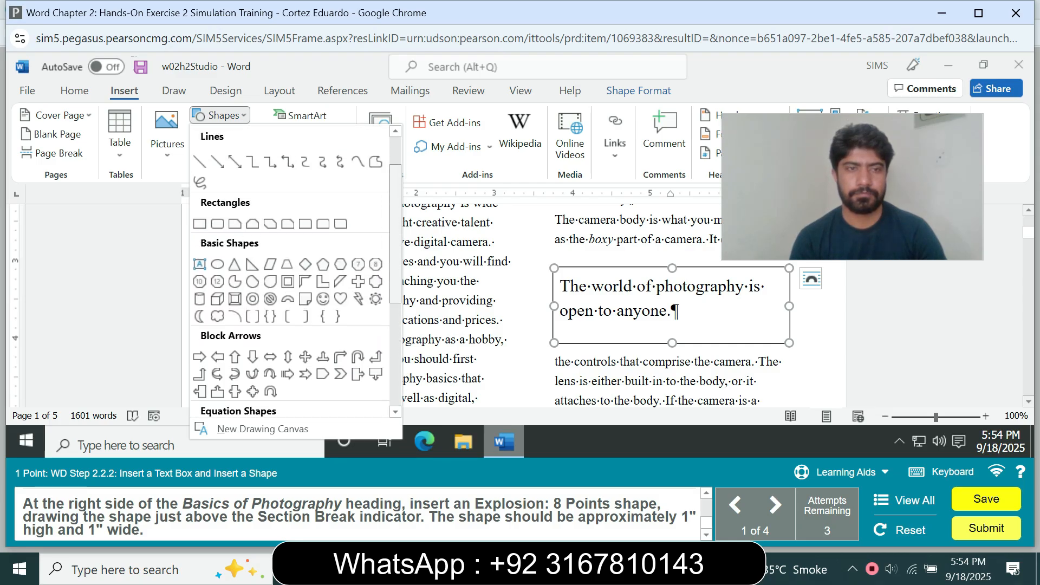
scroll(296, 271, "up", 2)
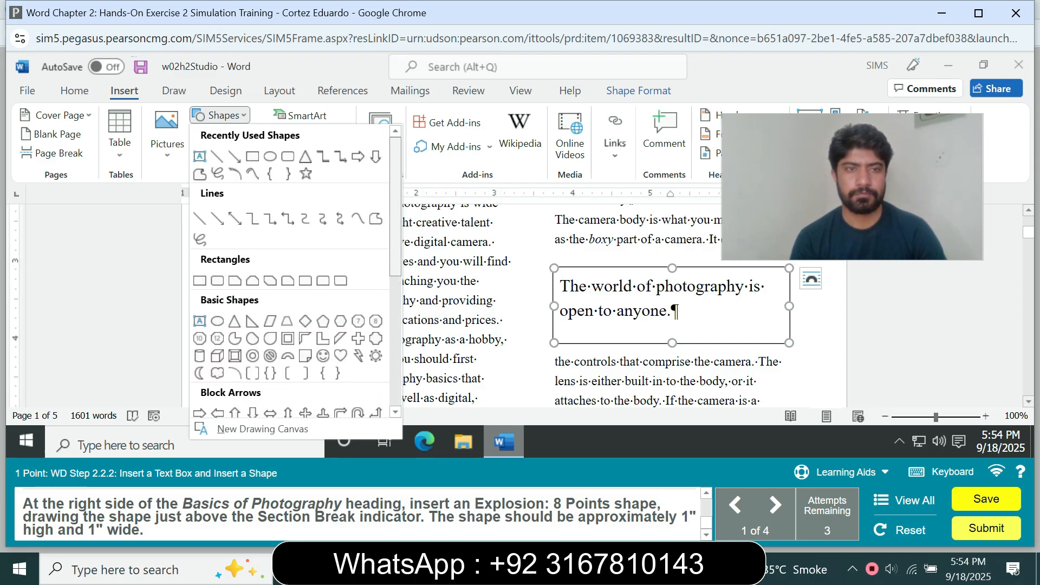
scroll(296, 271, "down", 10)
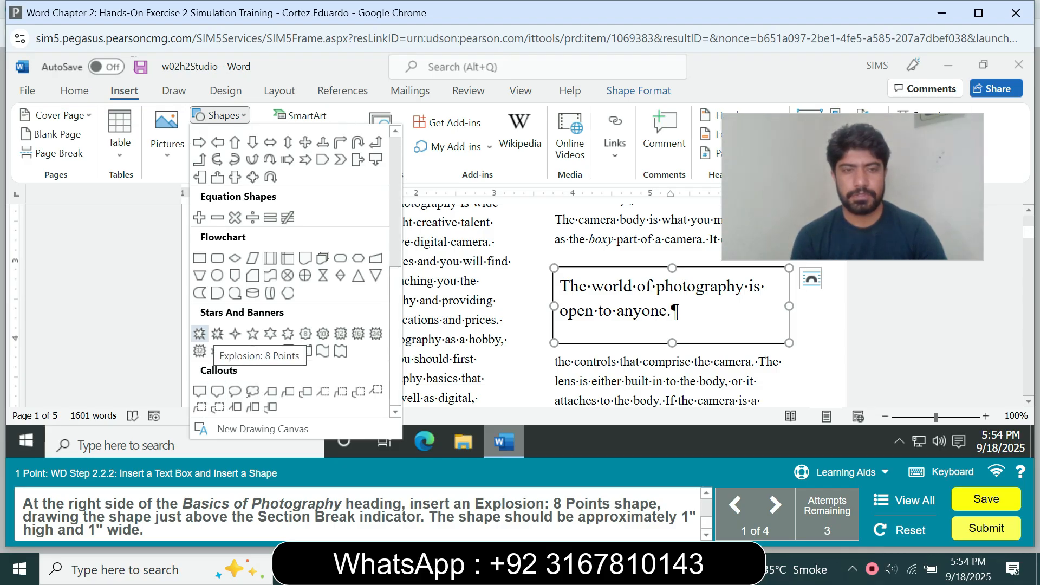
left_click(199, 333)
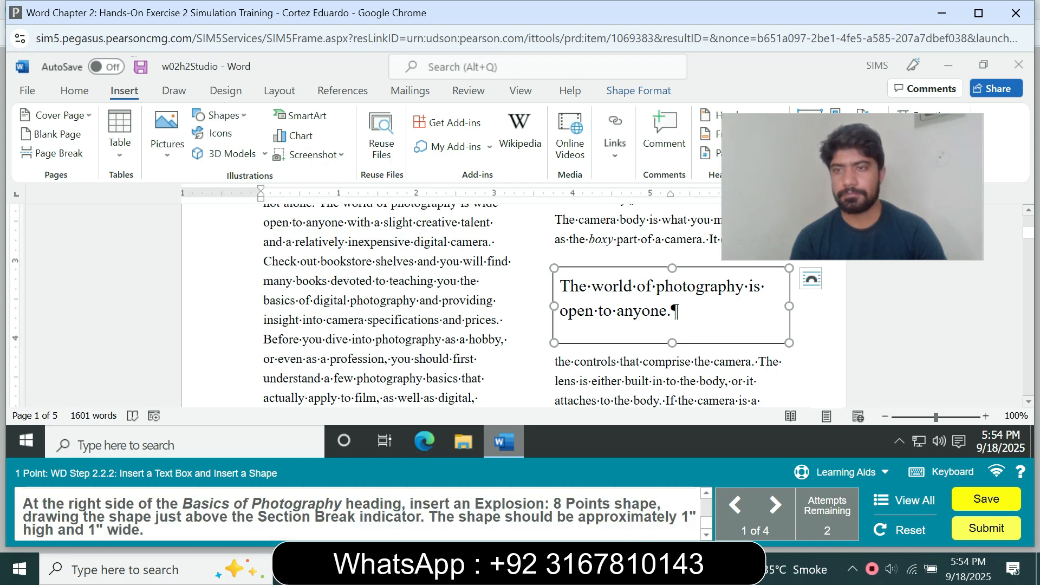
left_click_drag(1028, 231, 1028, 221)
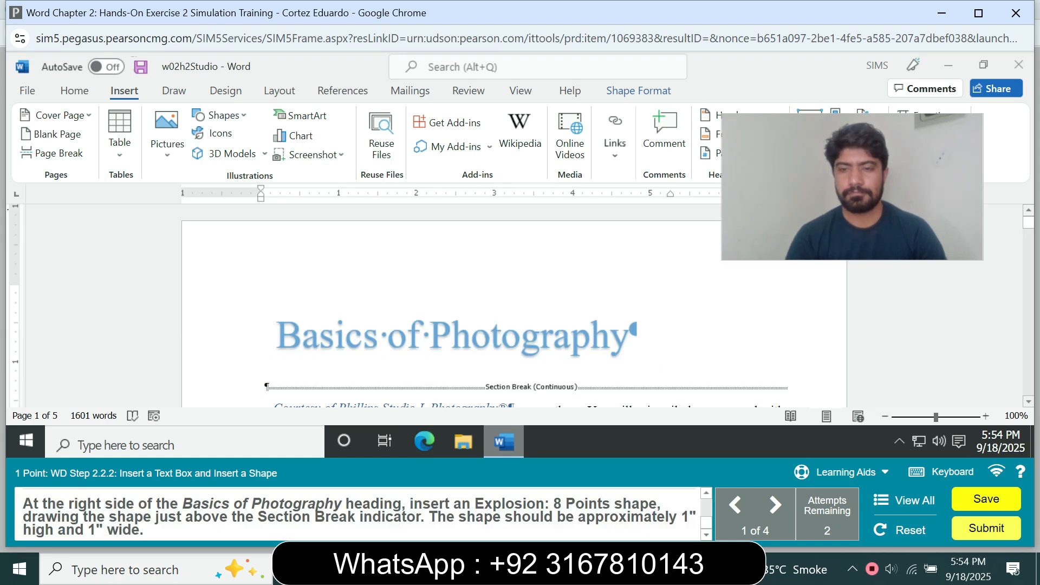
key("alt")
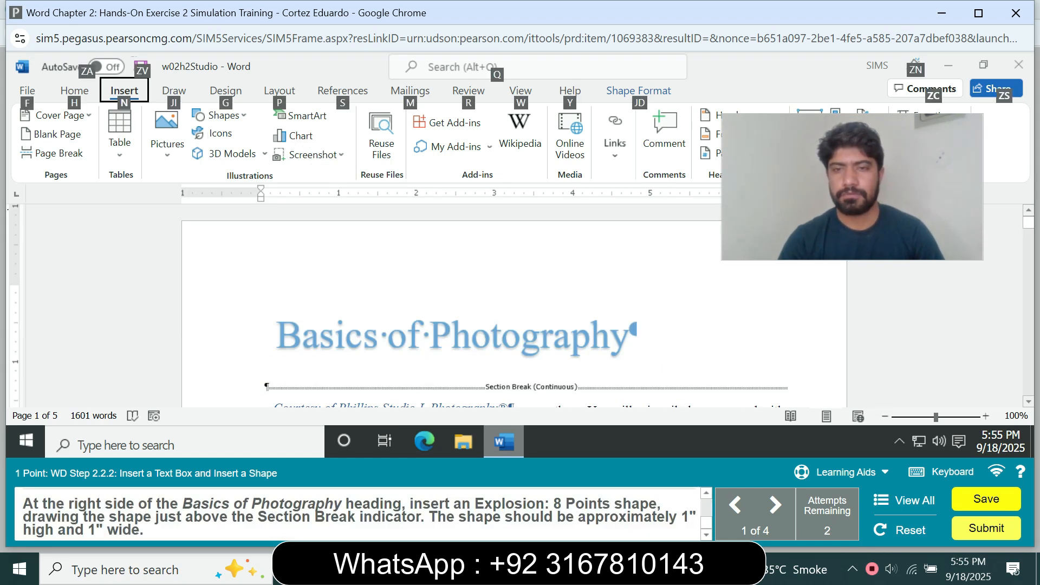
left_click_drag(679, 320, 796, 377)
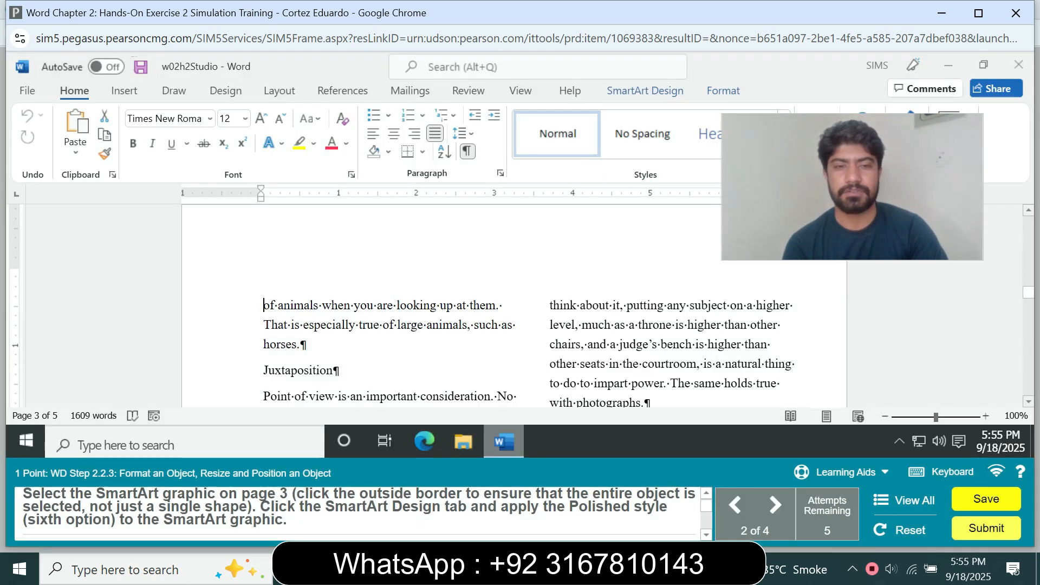
Apply the Polished SmartArt style to the SmartArt graphic on page 3.
scroll(520, 304, "down", 6)
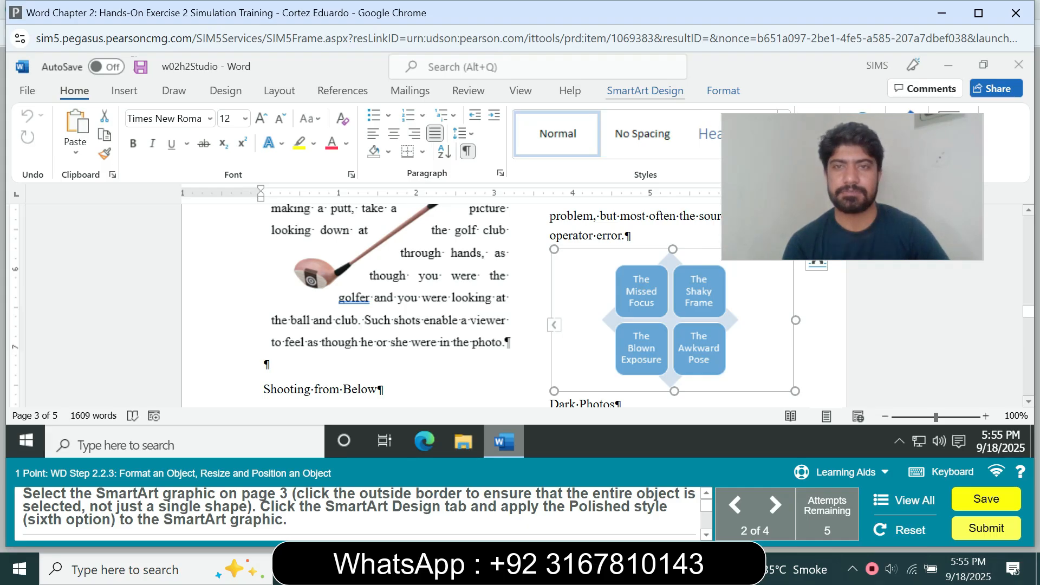
left_click(645, 91)
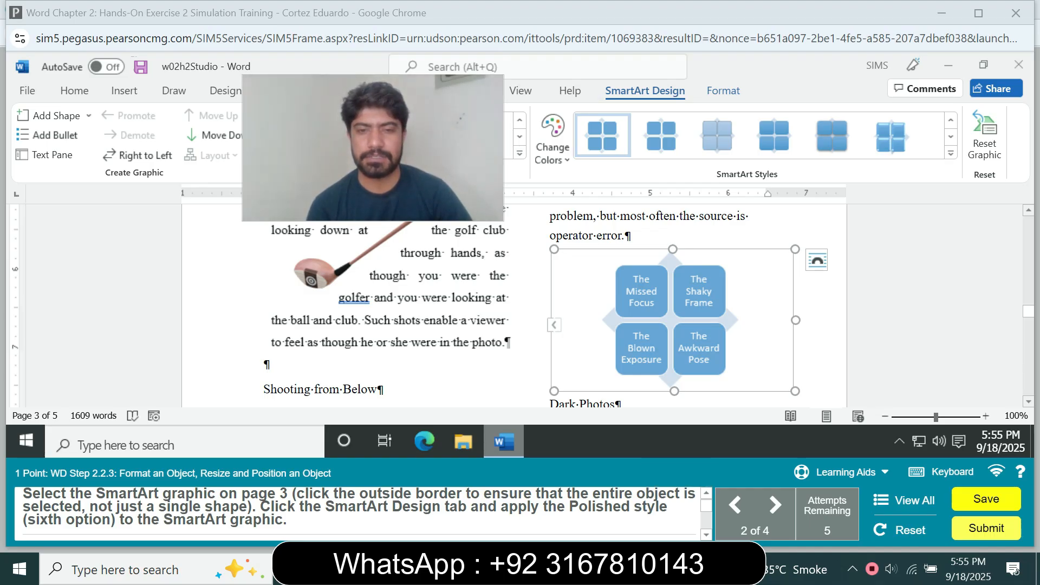
left_click(644, 91)
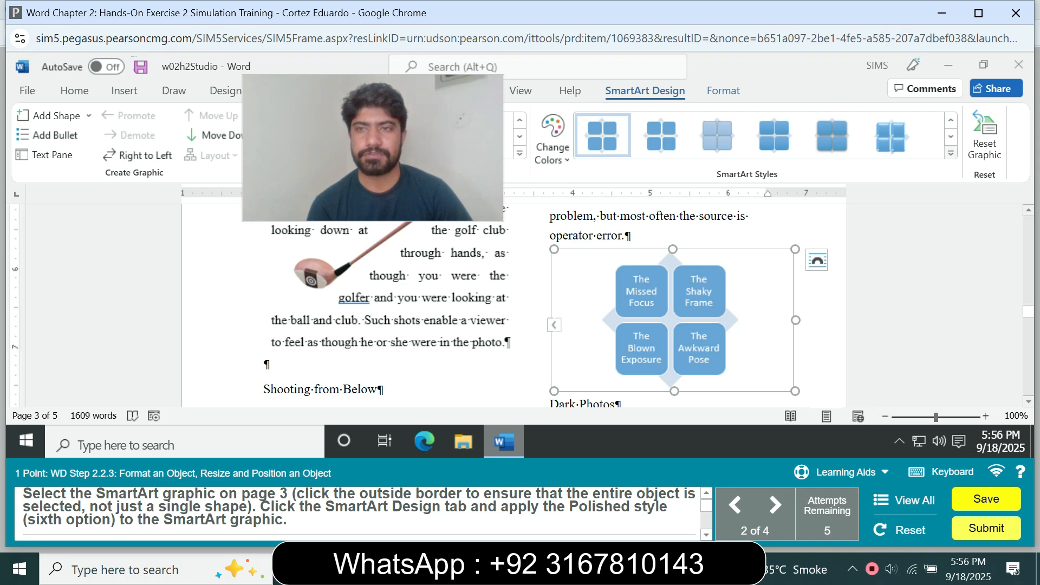
left_click(950, 154)
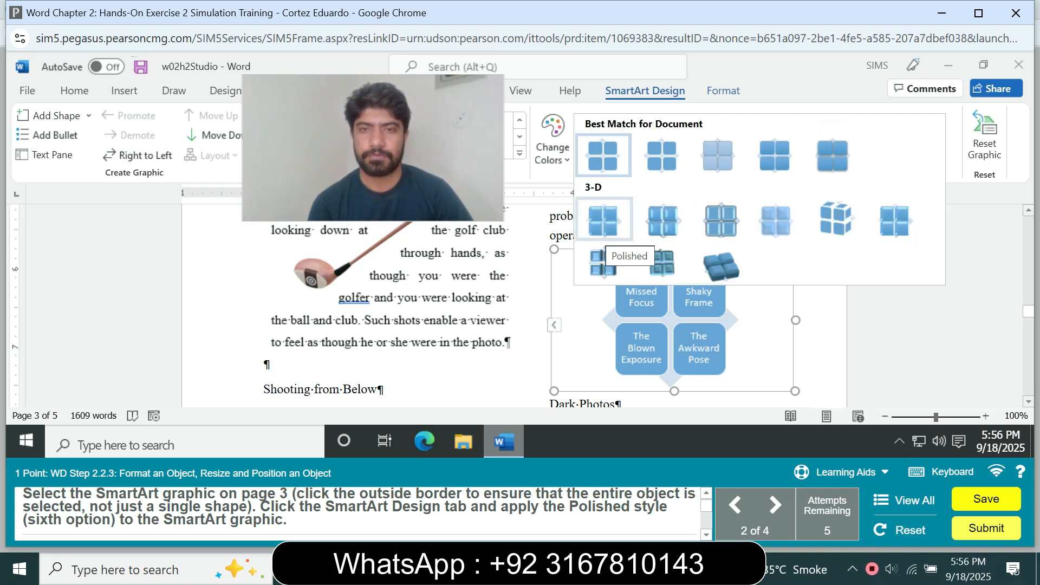
left_click(603, 221)
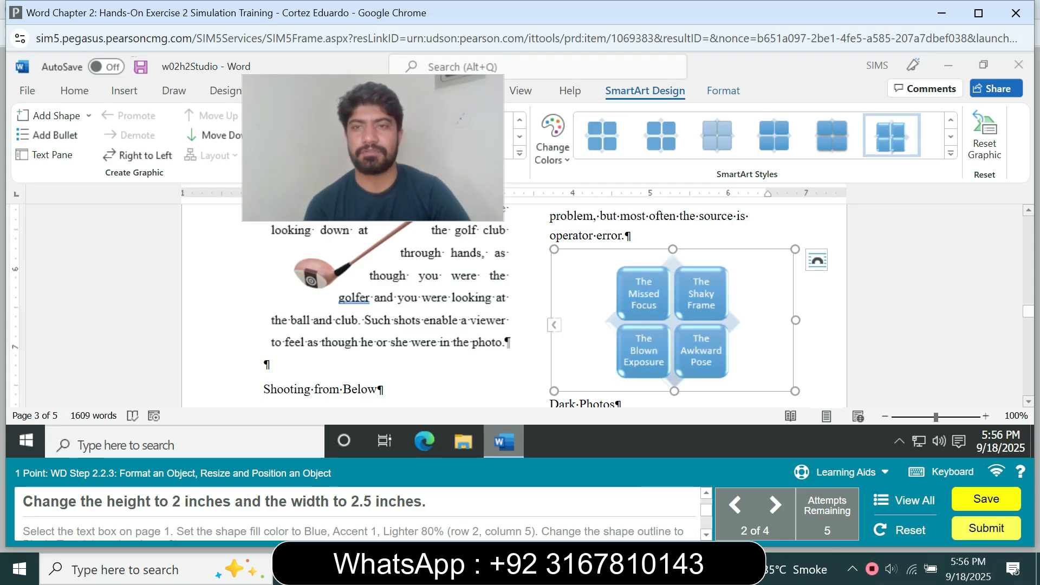
Set the SmartArt graphic's height to 2" and its width to 2.5".
left_click(723, 91)
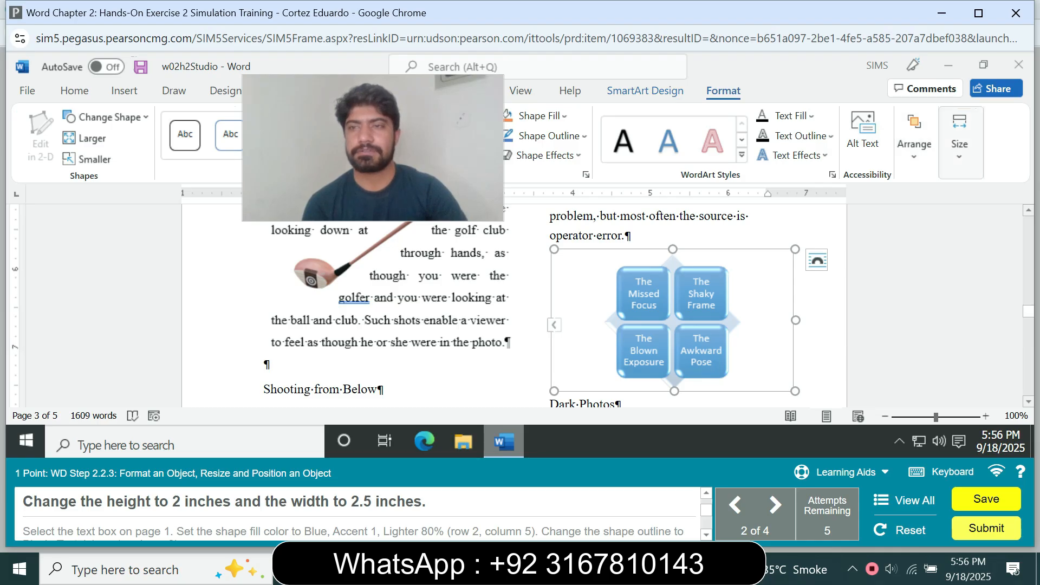
left_click(959, 141)
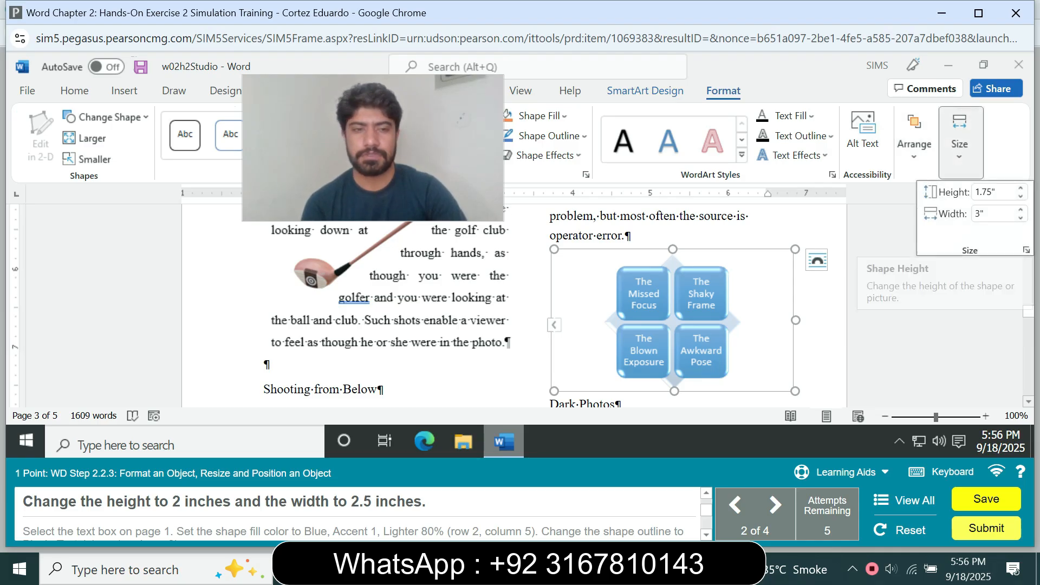
left_click(985, 192)
type("2")
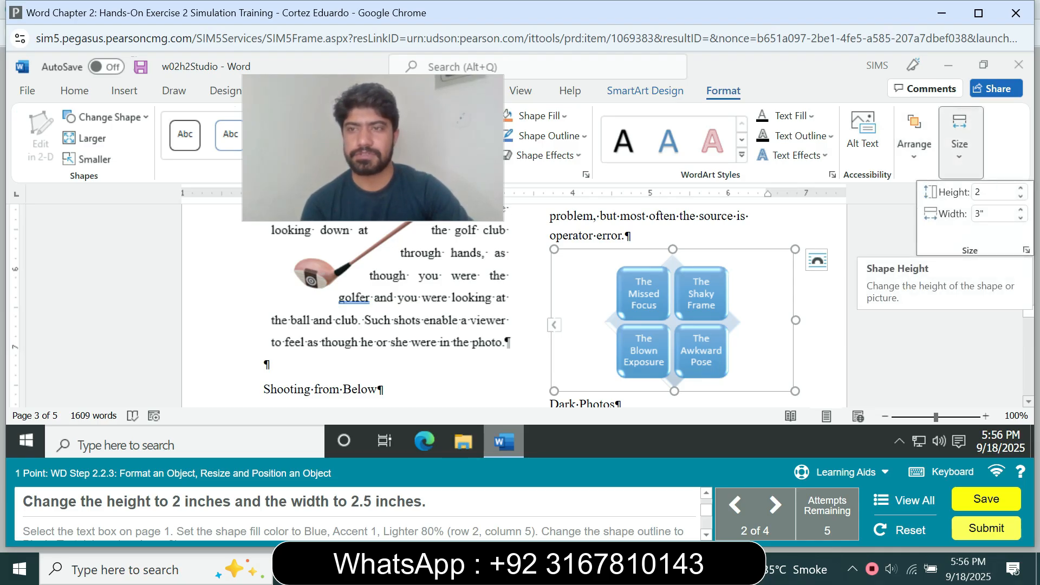
key("Tab")
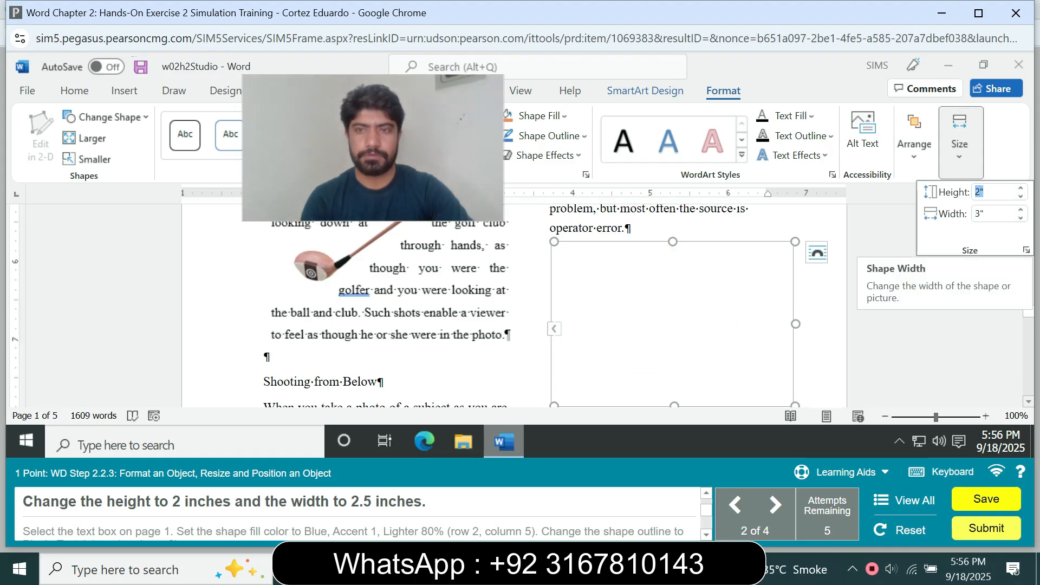
type("2.5")
key("Return")
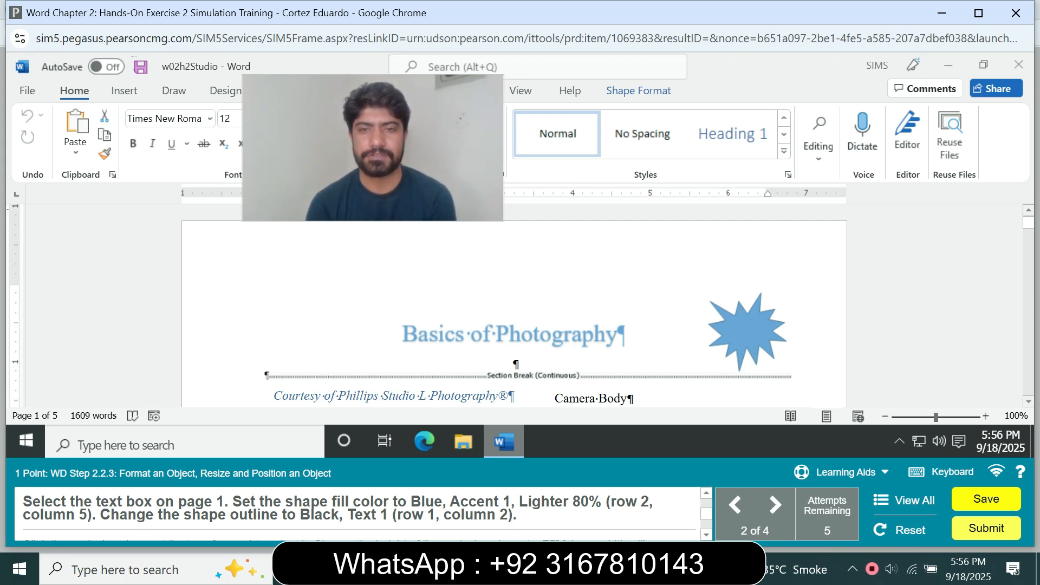
Fill the page 1 text box with Blue, Accent 1, Lighter 80% and set its outline to Black, Text 1.
left_click_drag(1028, 222, 1028, 231)
left_click(770, 275)
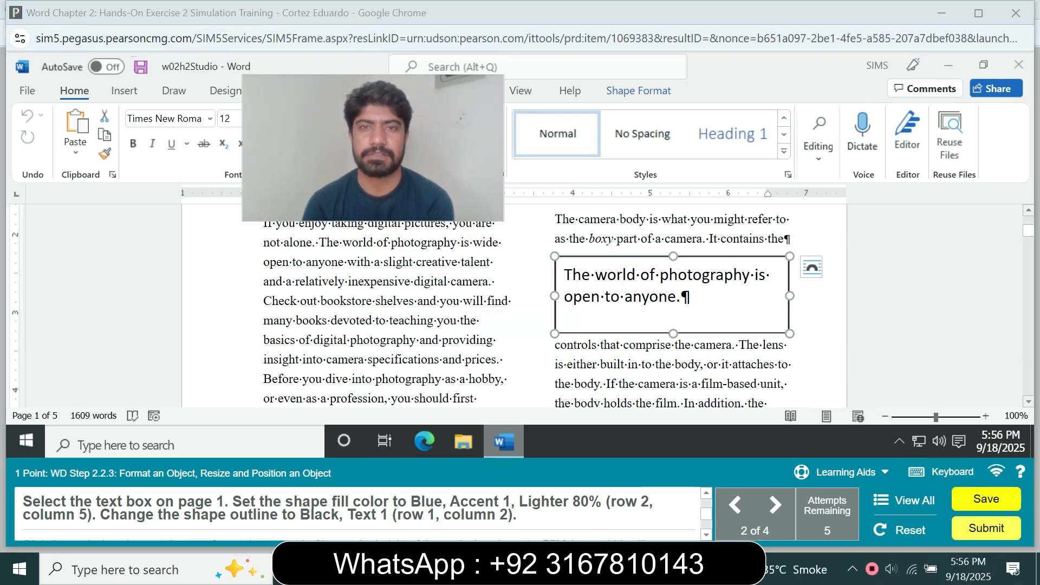
left_click(639, 91)
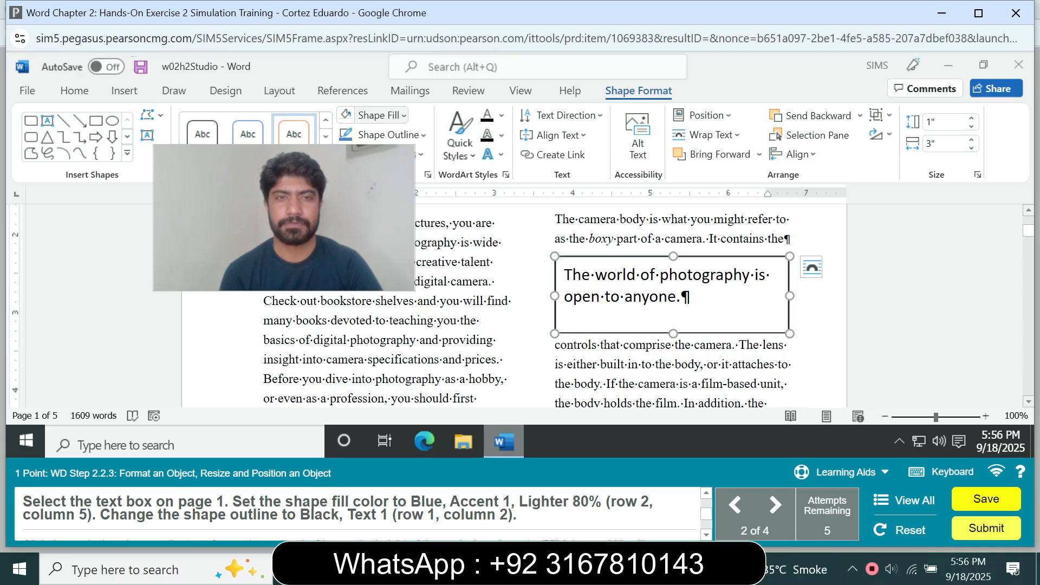
left_click(373, 115)
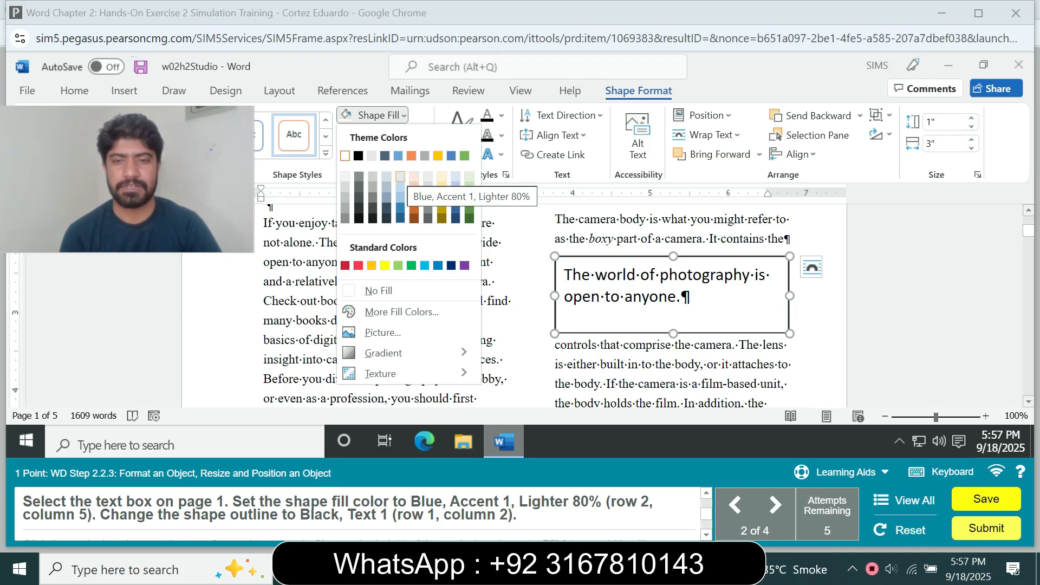
left_click(400, 176)
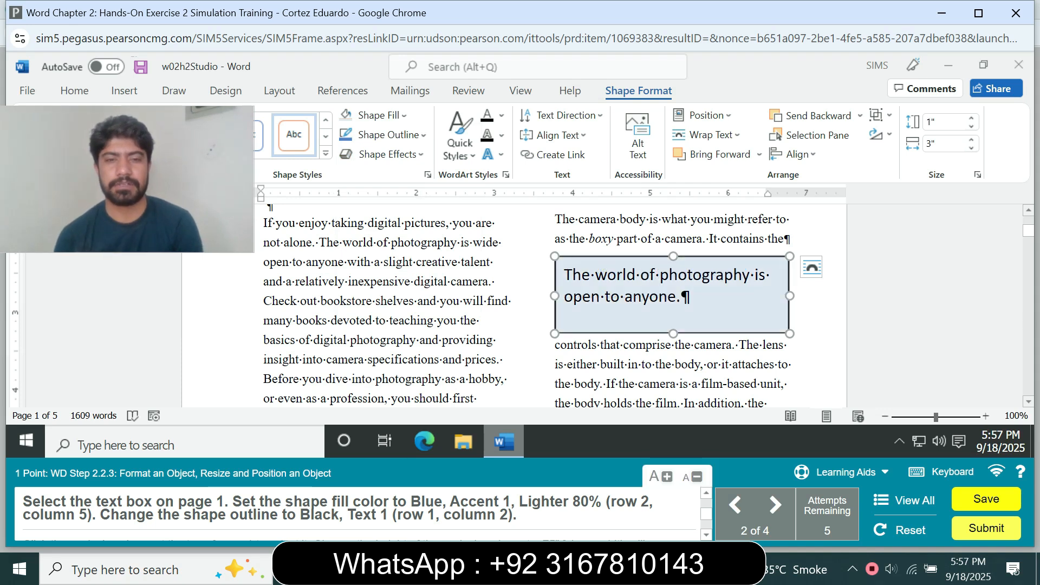
left_click(387, 134)
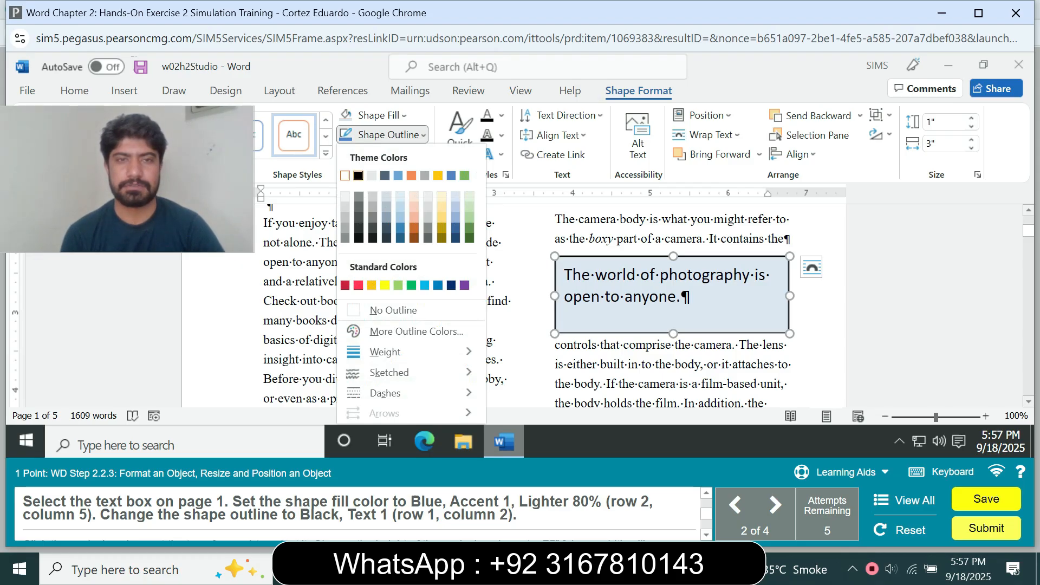
left_click(358, 174)
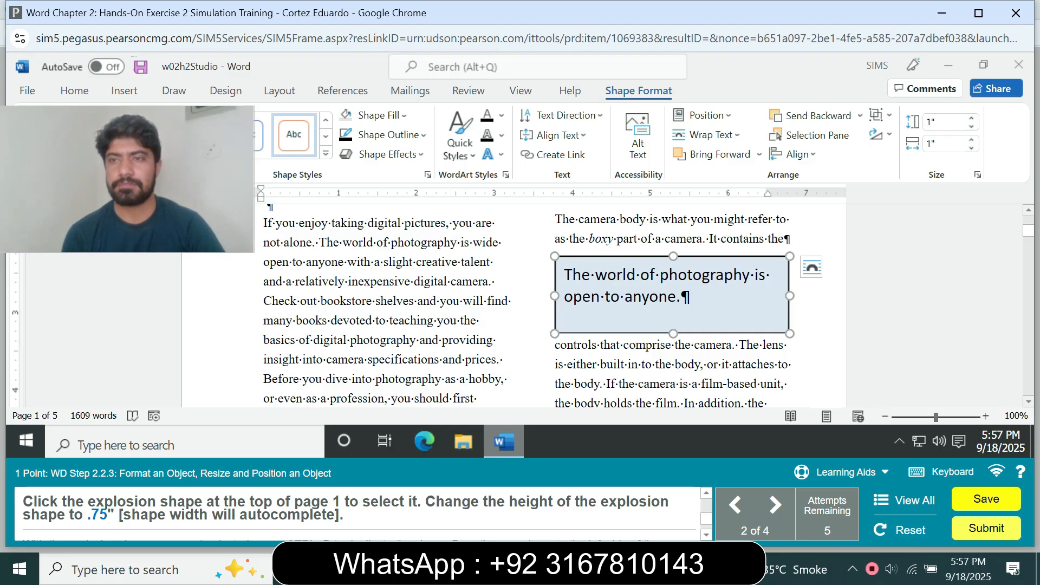
Try to set the explosion shape's height to 0.75".
left_click(940, 122)
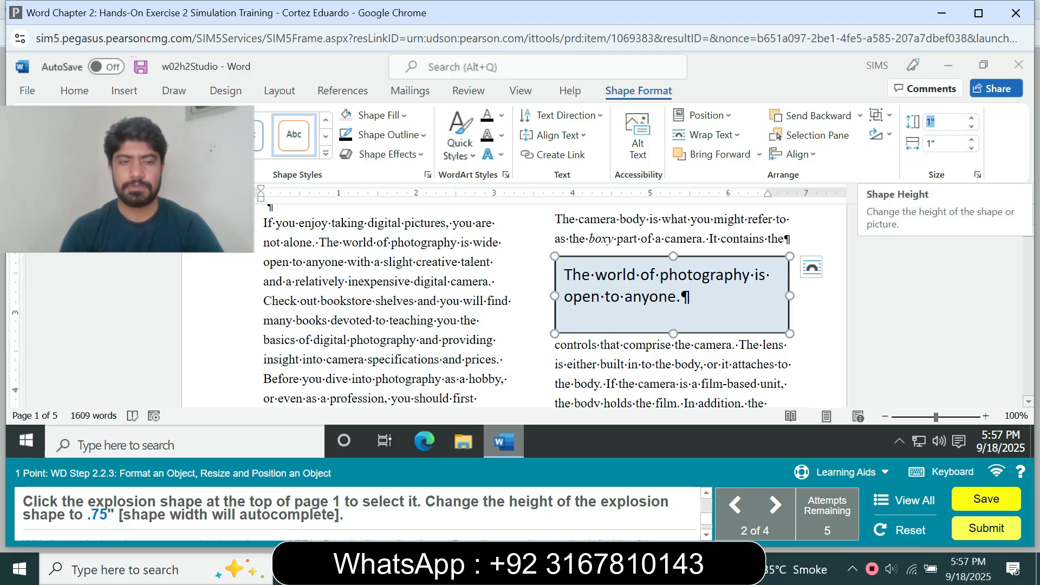
type(".7")
type("5")
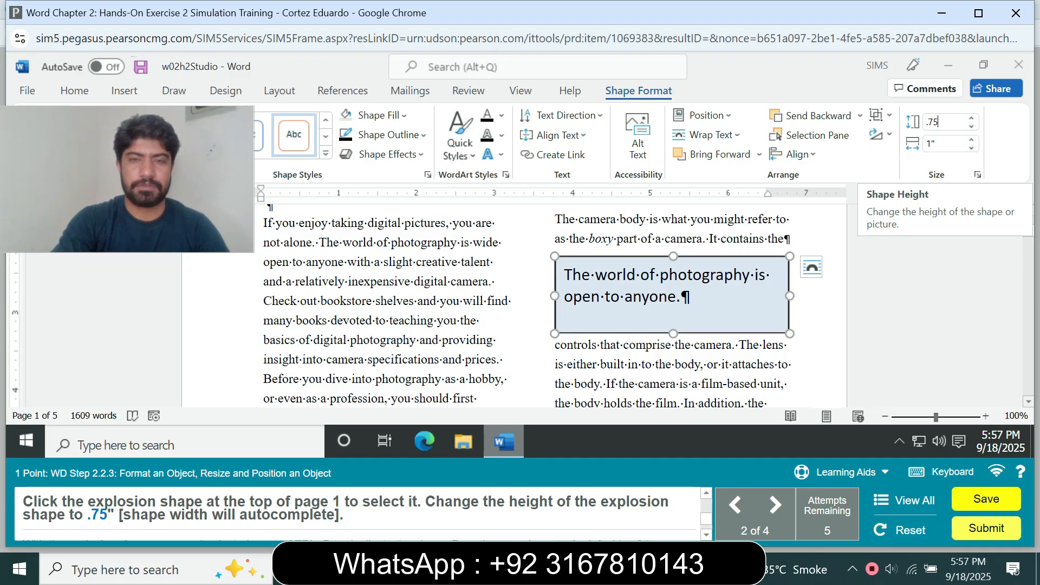
key("Return")
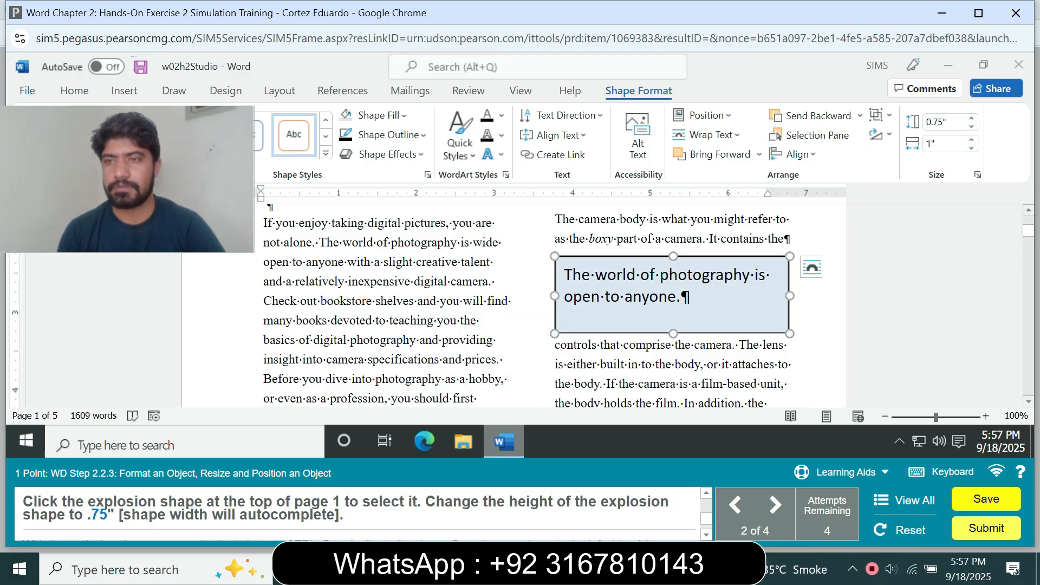
Re-enter 0.75" as the height of the explosion shape at the top of page 1 several times.
scroll(550, 306, "up", 4)
left_click(748, 332)
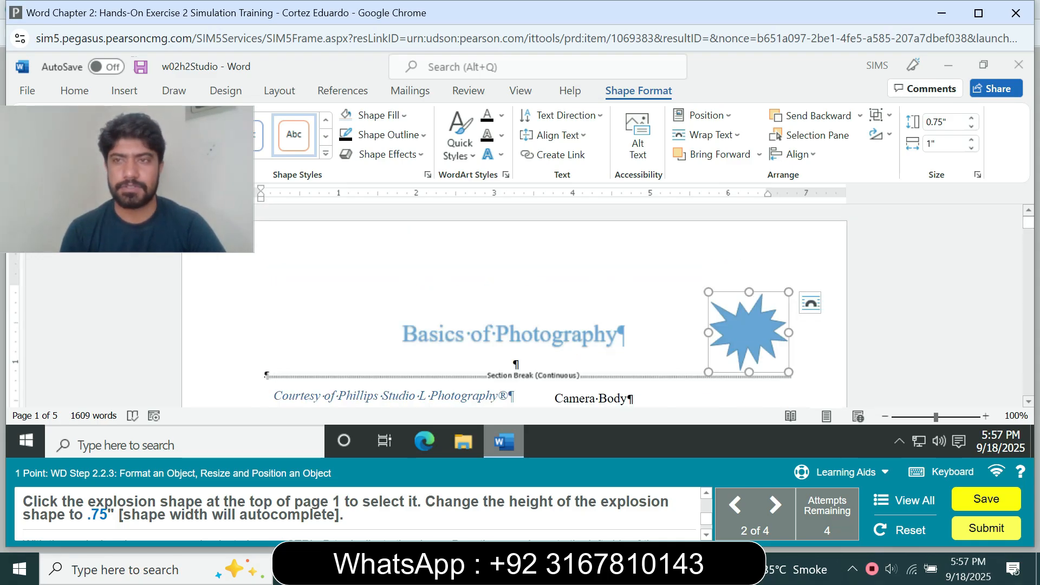
left_click(937, 122)
type(".75")
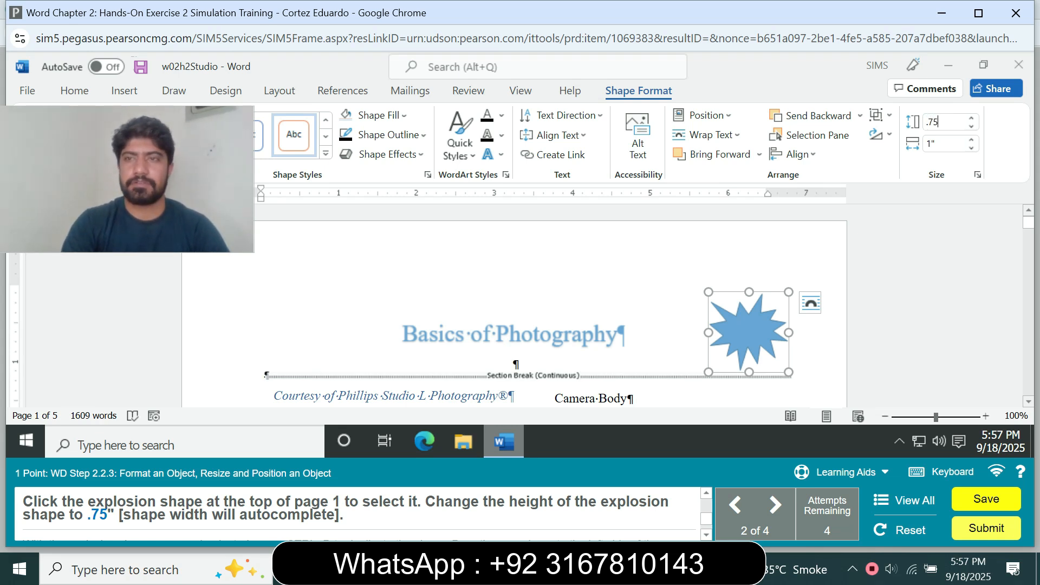
key("Return")
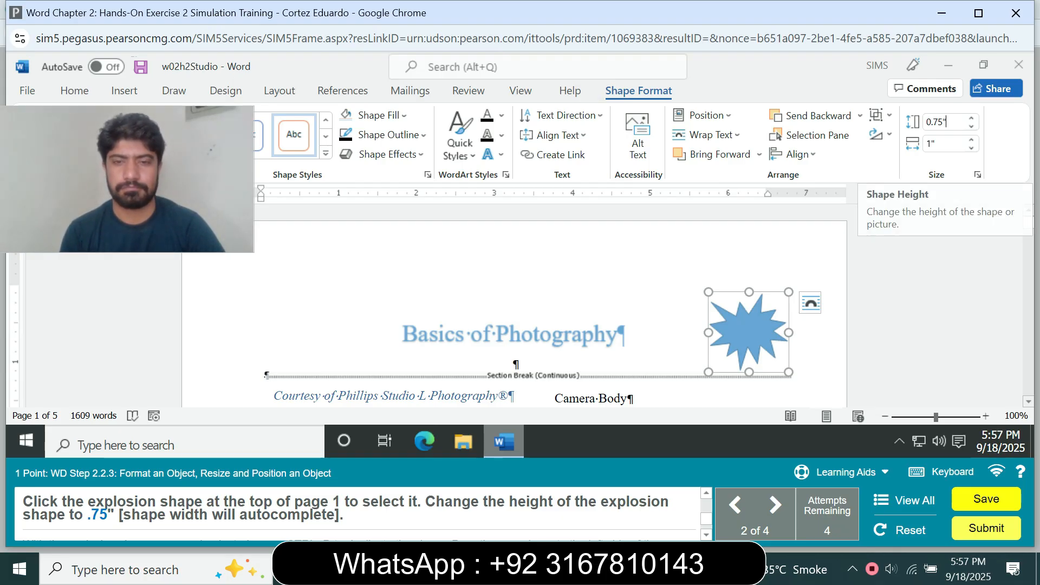
left_click(937, 122)
key("BackSpace")
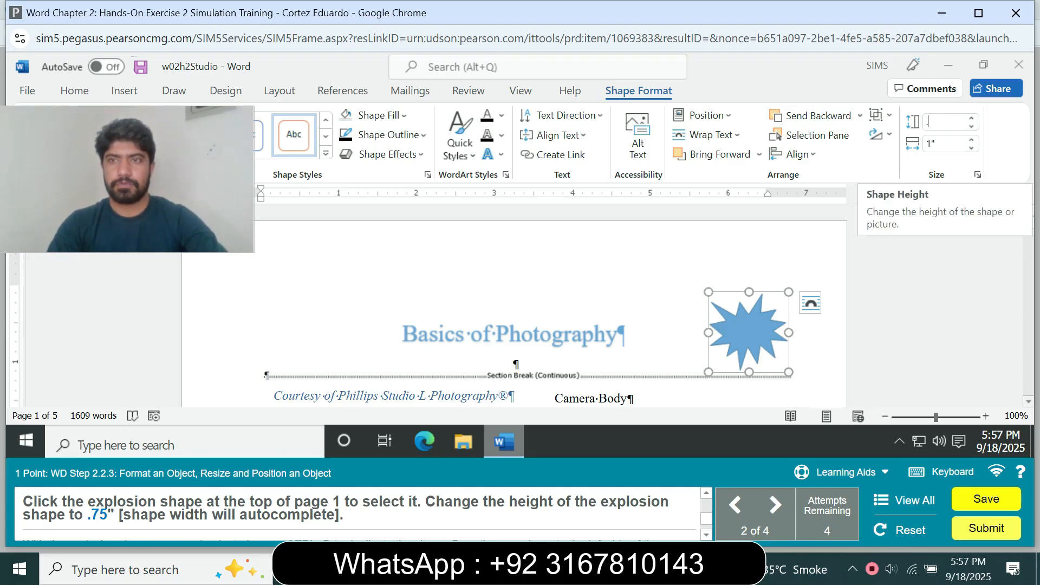
type("0.75\"")
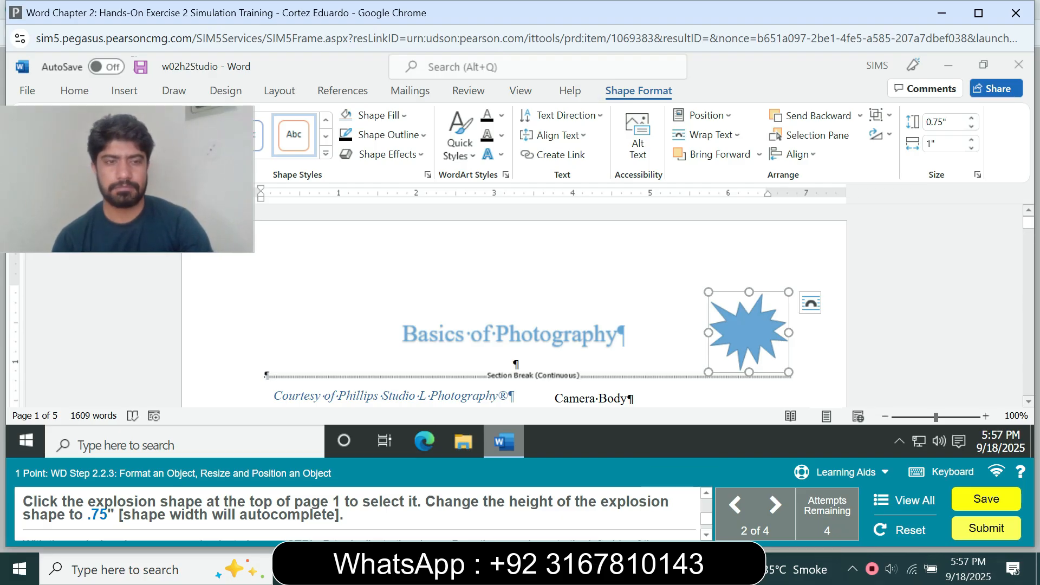
left_click(941, 122)
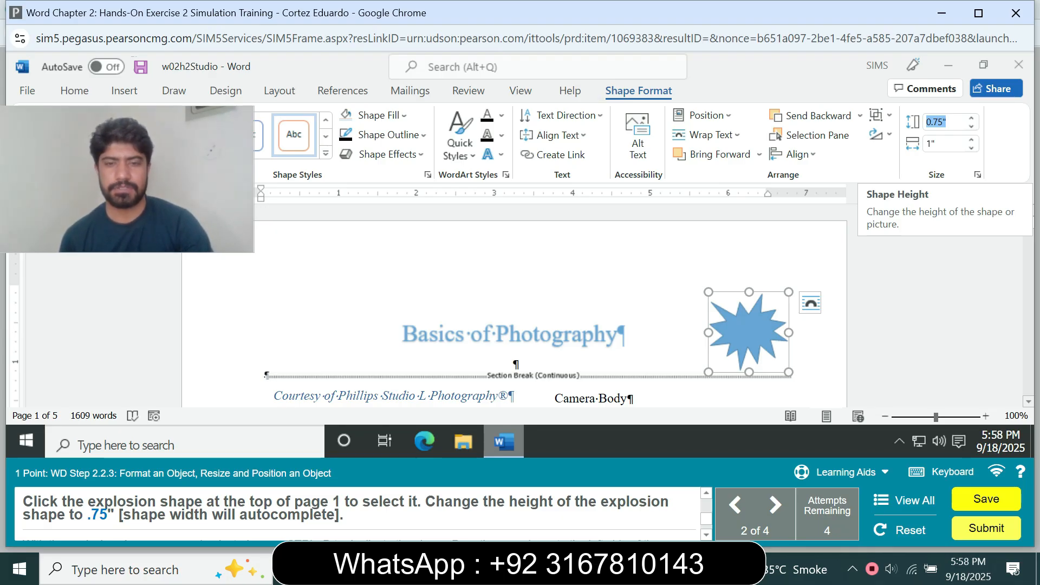
key("BackSpace")
type(".75")
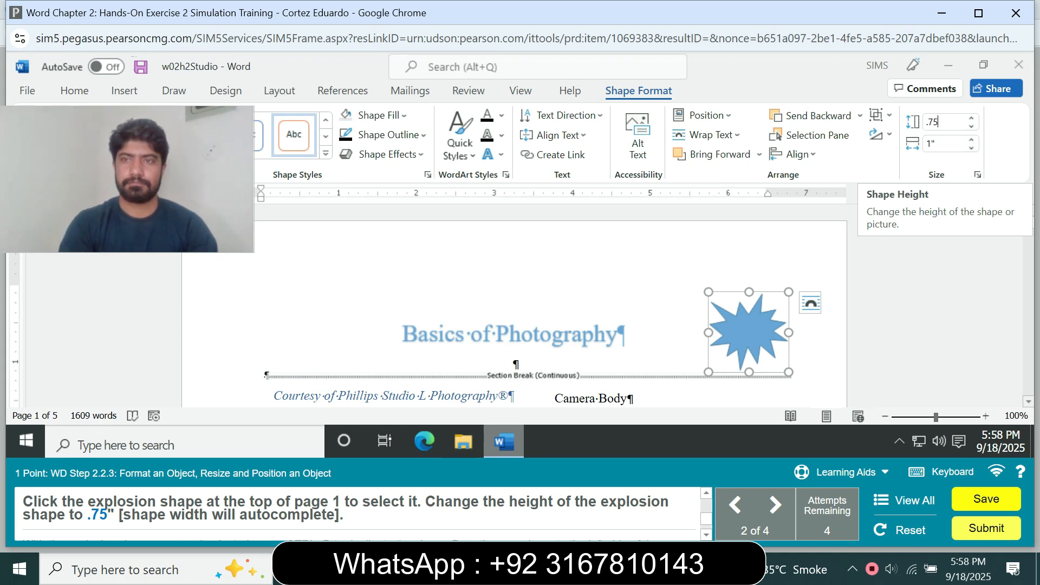
key("Return")
Set the explosion shape's height to 0.75".
left_click(749, 332)
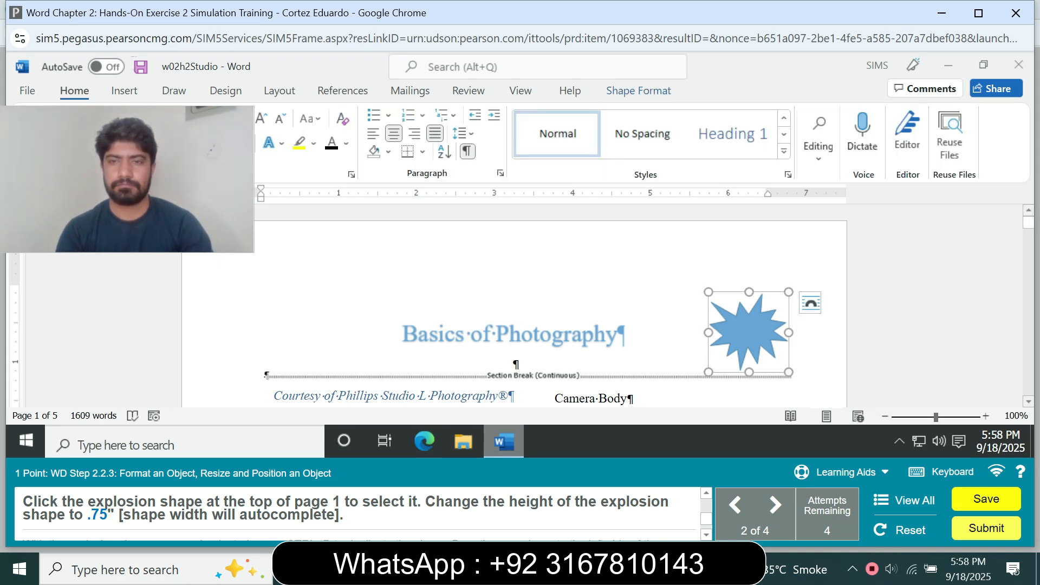
left_click(639, 91)
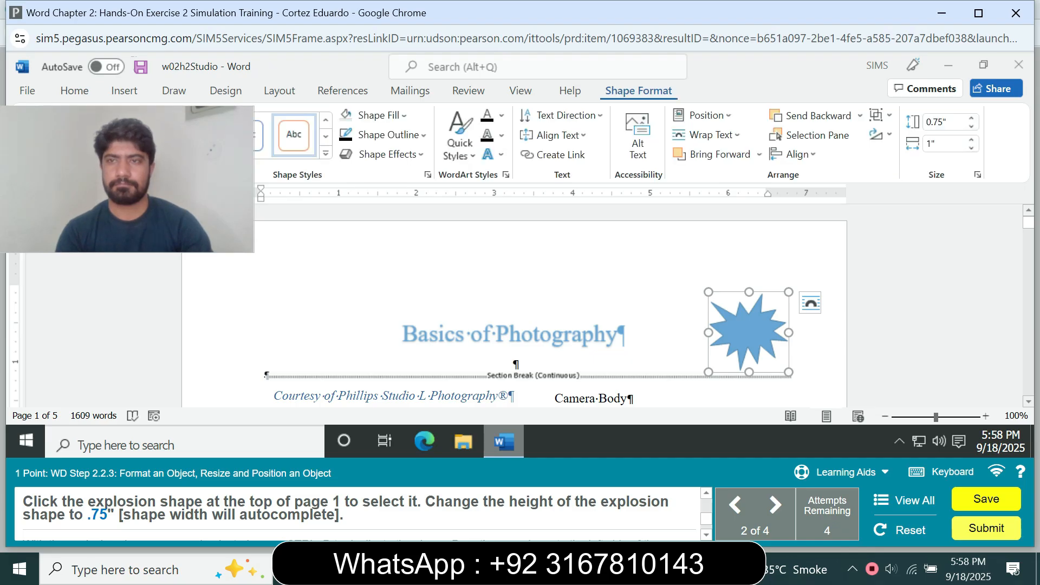
left_click(936, 122)
left_click(971, 118)
left_click(971, 118)
left_click(971, 118)
left_click(971, 118)
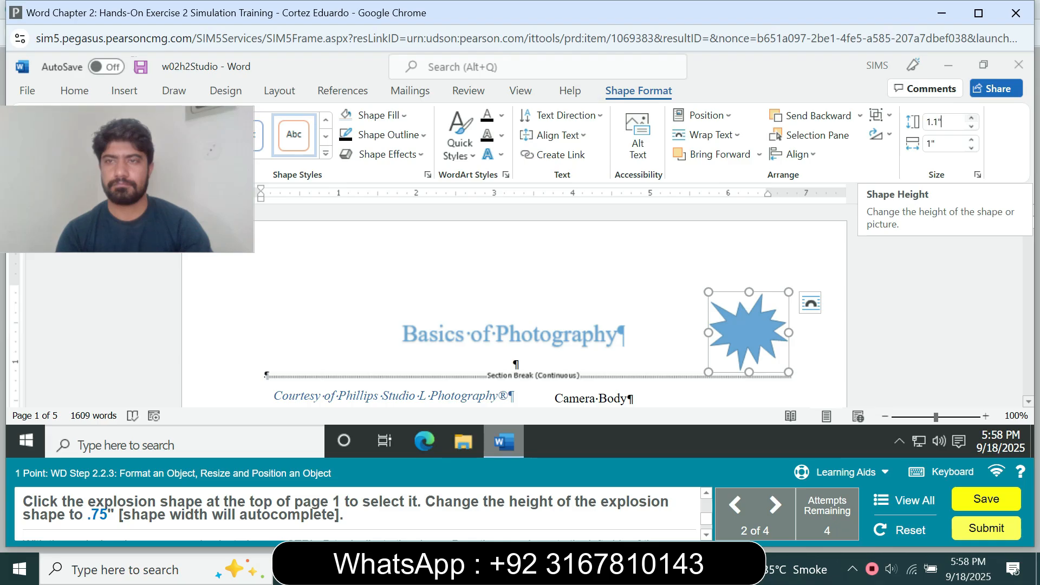
left_click(971, 126)
left_click(971, 126)
left_click(971, 126)
left_click(971, 126)
left_click(971, 126)
left_click(971, 126)
left_click(971, 126)
left_click(971, 126)
key("BackSpace")
key("BackSpace")
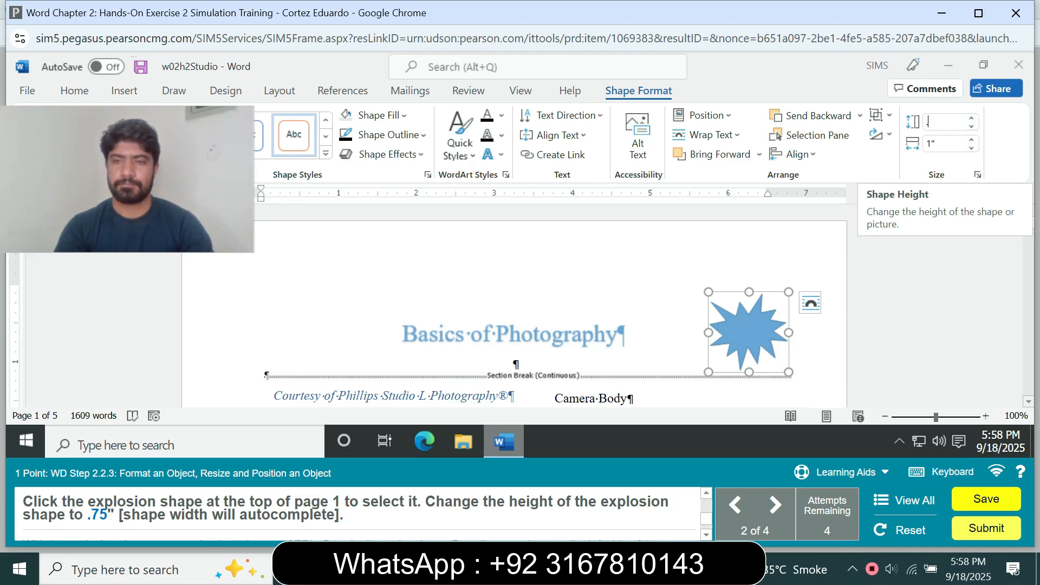
type(".75")
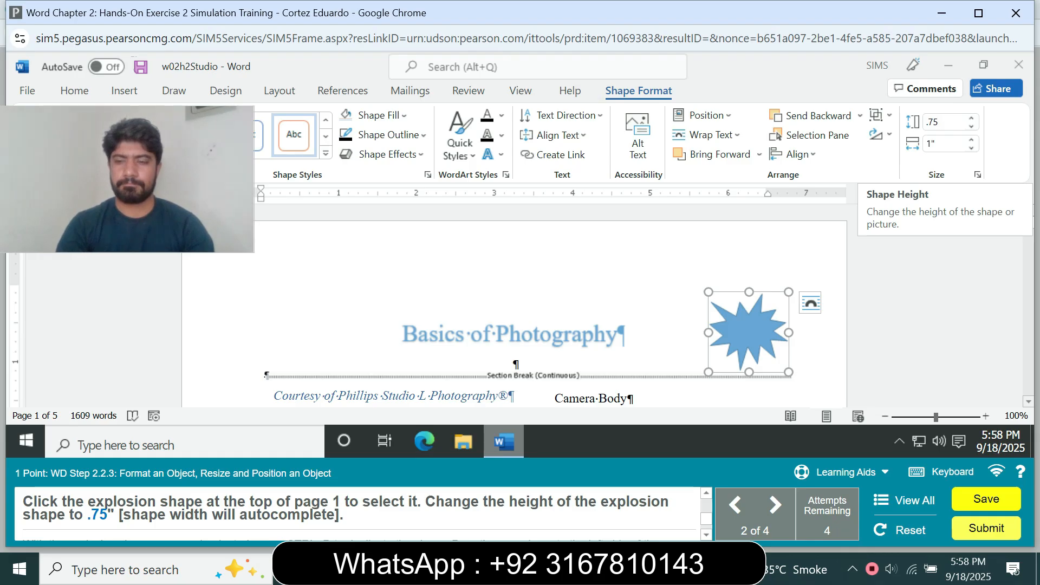
key("Return")
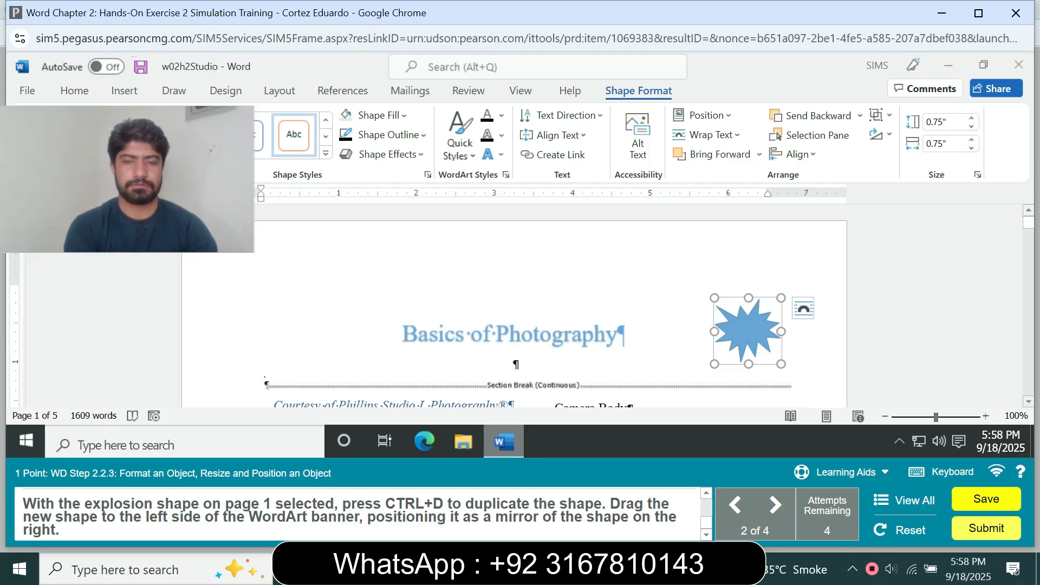
key("ctrl+d")
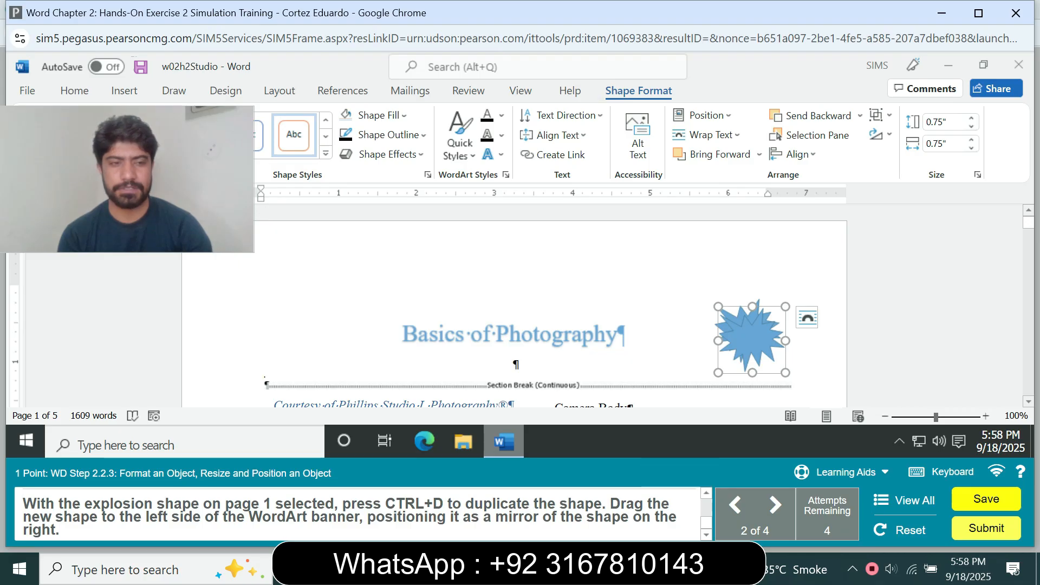
left_click_drag(752, 340, 233, 337)
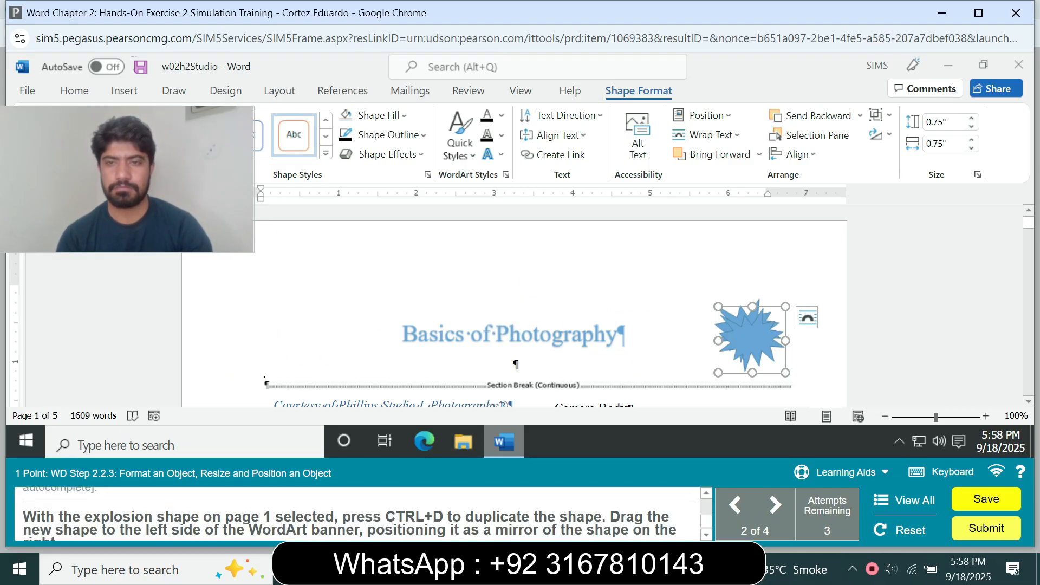
left_click_drag(752, 341, 703, 331)
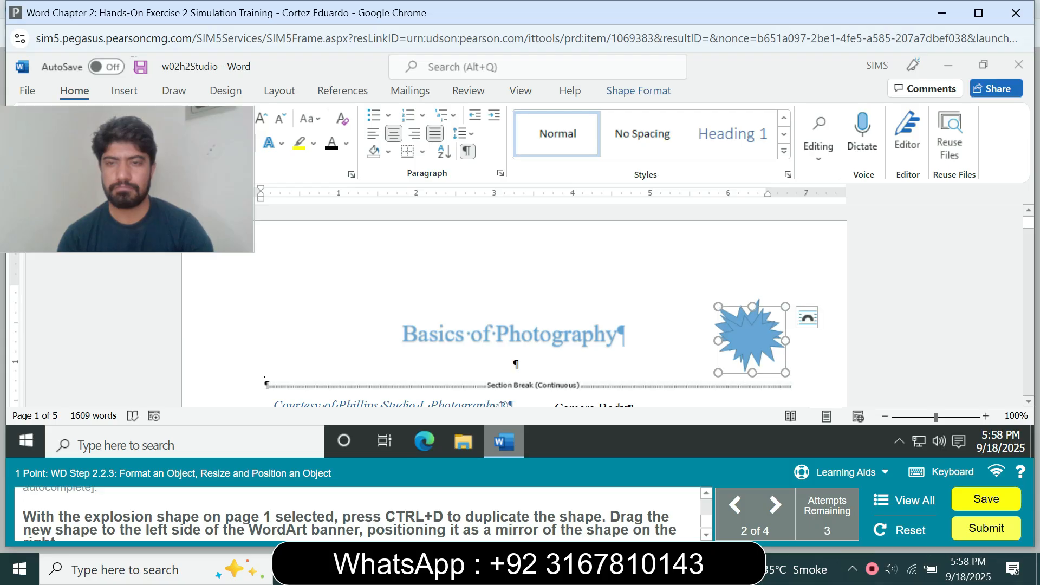
left_click_drag(752, 340, 231, 331)
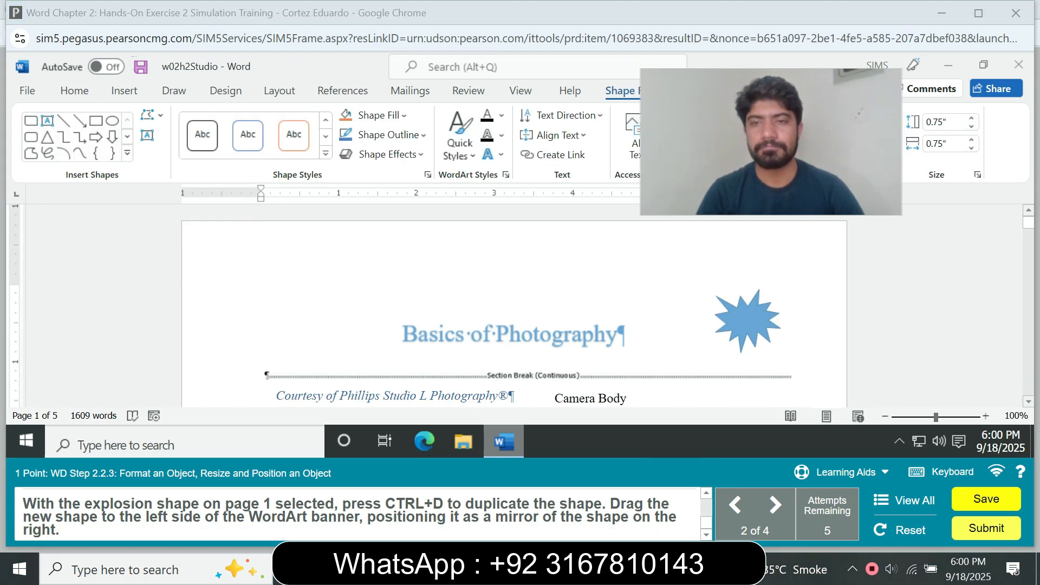
Duplicate the explosion shape and place the copy on the left side of the WordArt banner, mirroring the original.
left_click(748, 321)
key("ctrl+d")
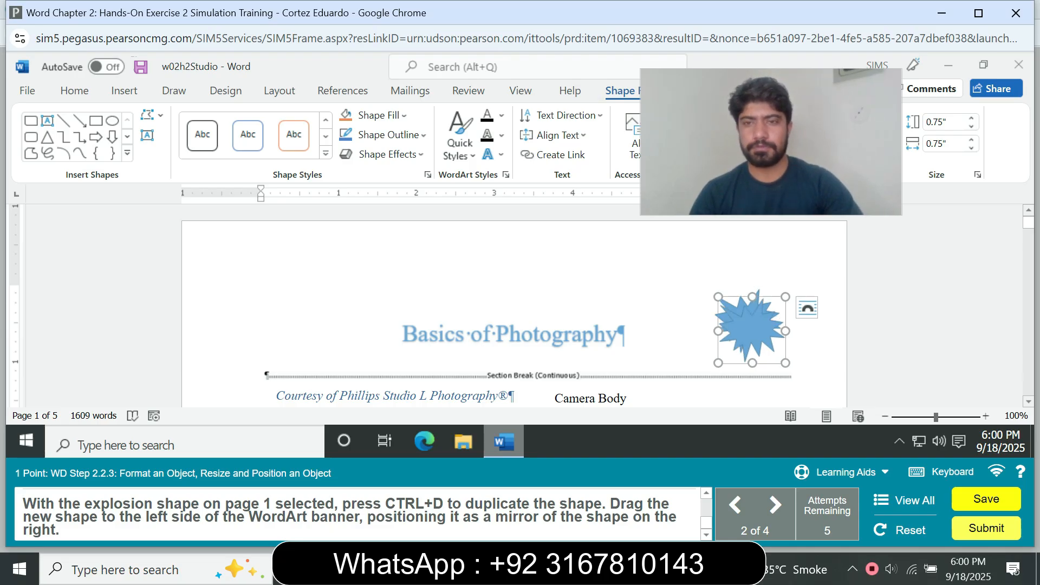
left_click_drag(752, 329, 305, 321)
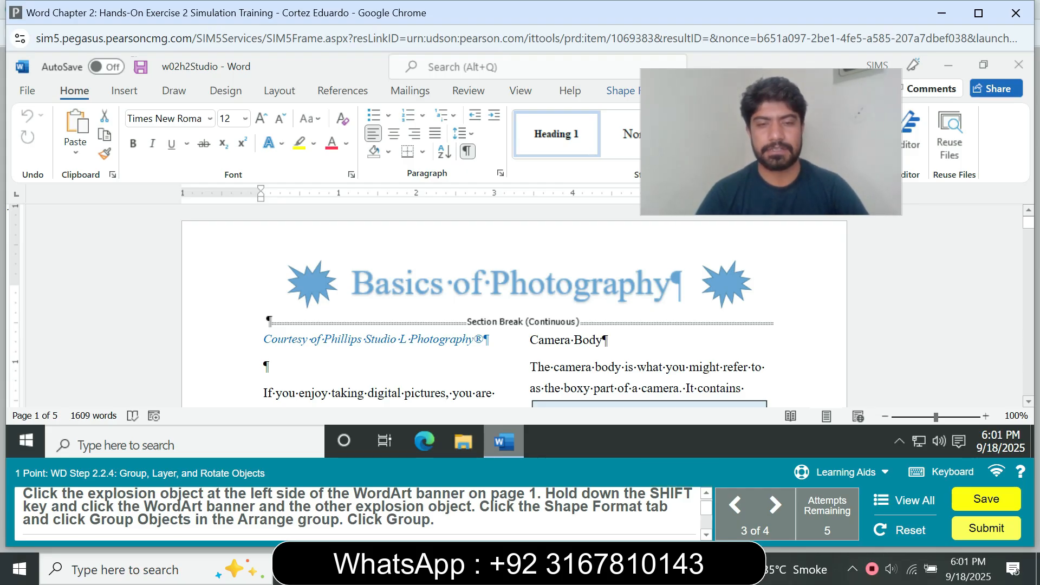
Try to group the two explosion shapes with the WordArt banner.
left_click(726, 284)
left_click(312, 284, "shift")
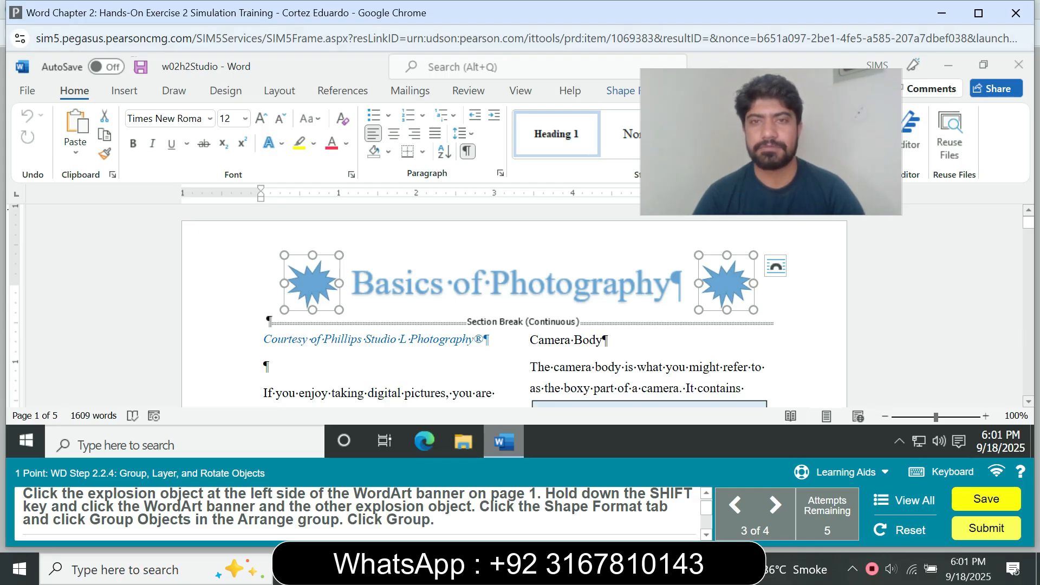
left_click(621, 91)
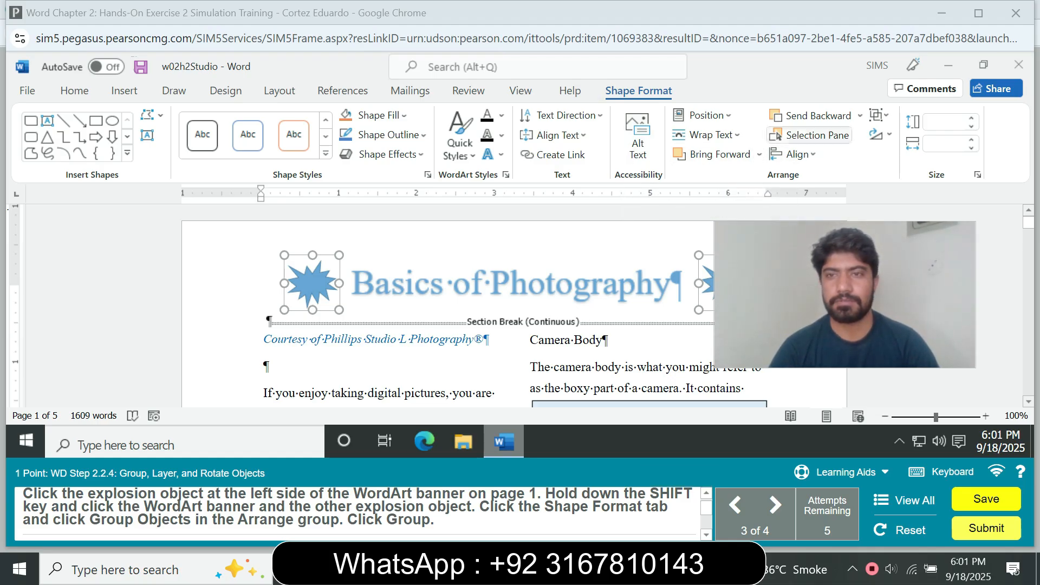
left_click(880, 135)
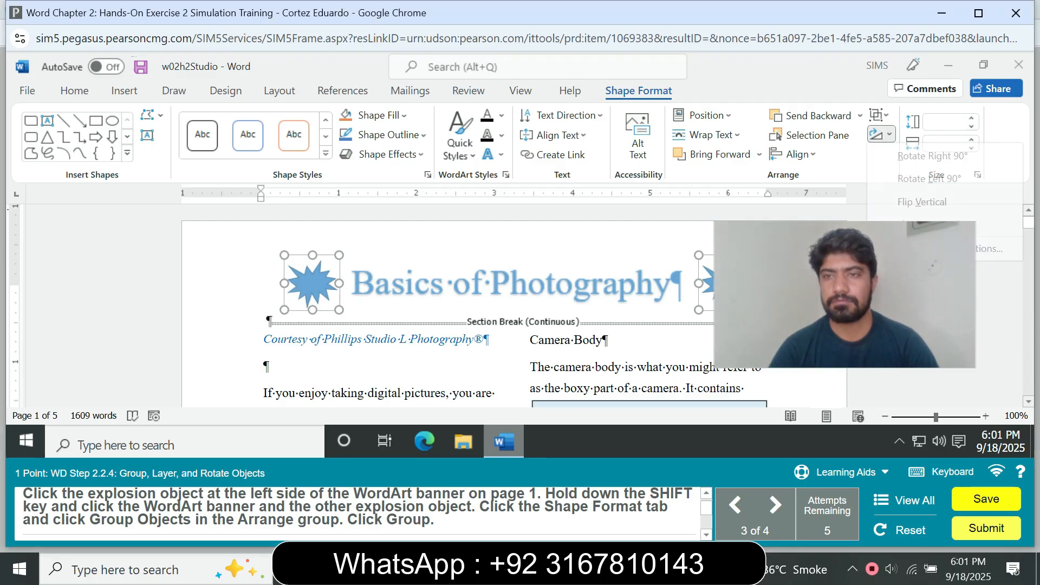
left_click(878, 115)
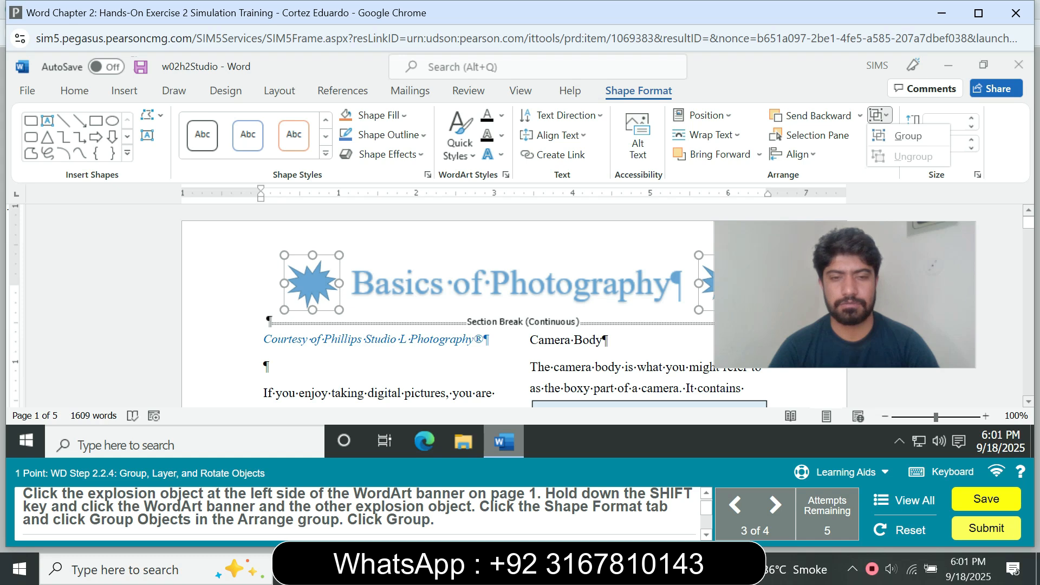
left_click(908, 136)
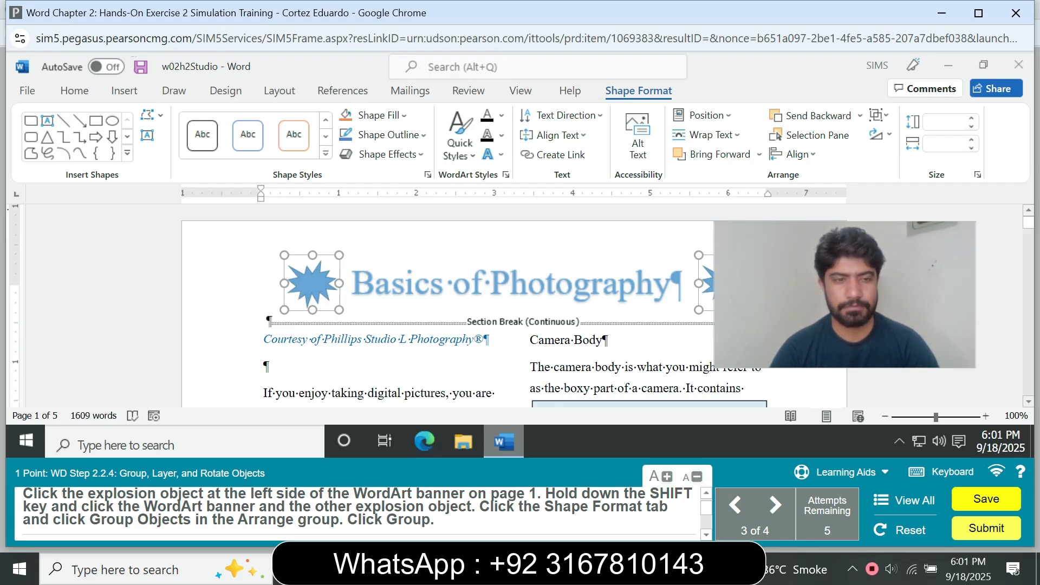
left_click(878, 115)
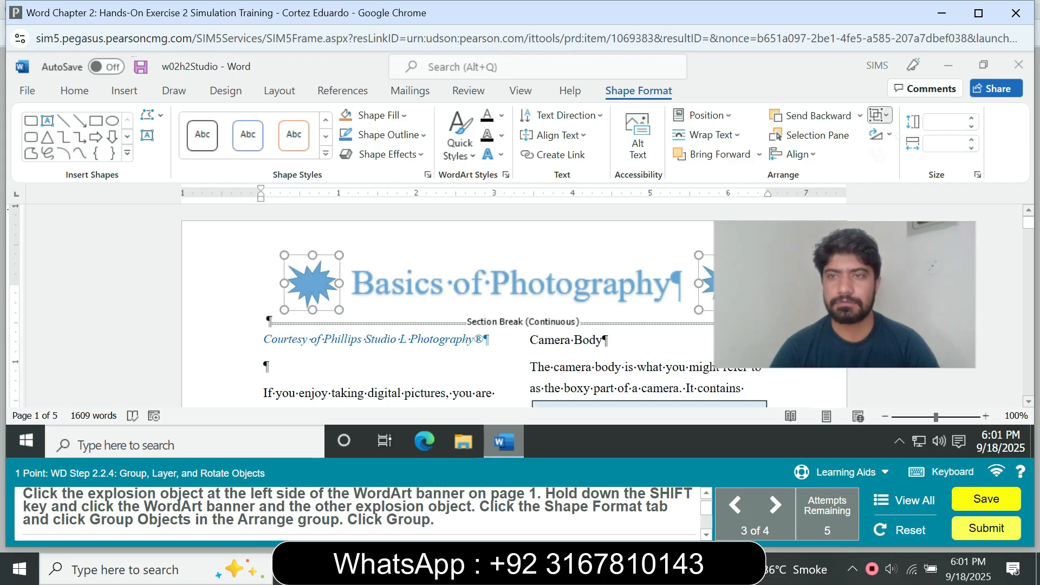
left_click(908, 136)
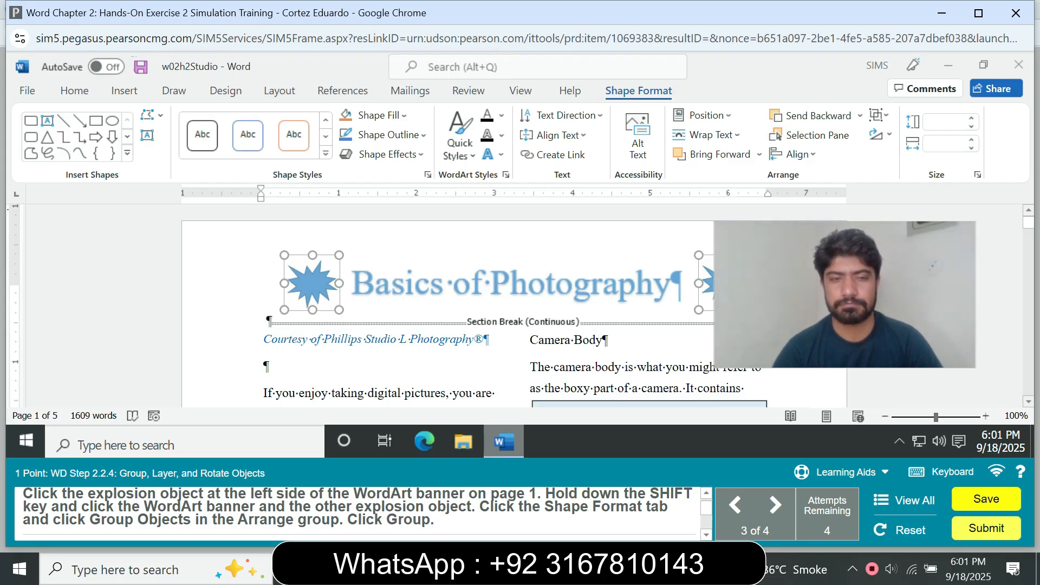
Select both explosion shapes and the WordArt banner together and group them into one object.
key("Escape")
key("alt")
left_click(515, 285)
left_click(312, 284)
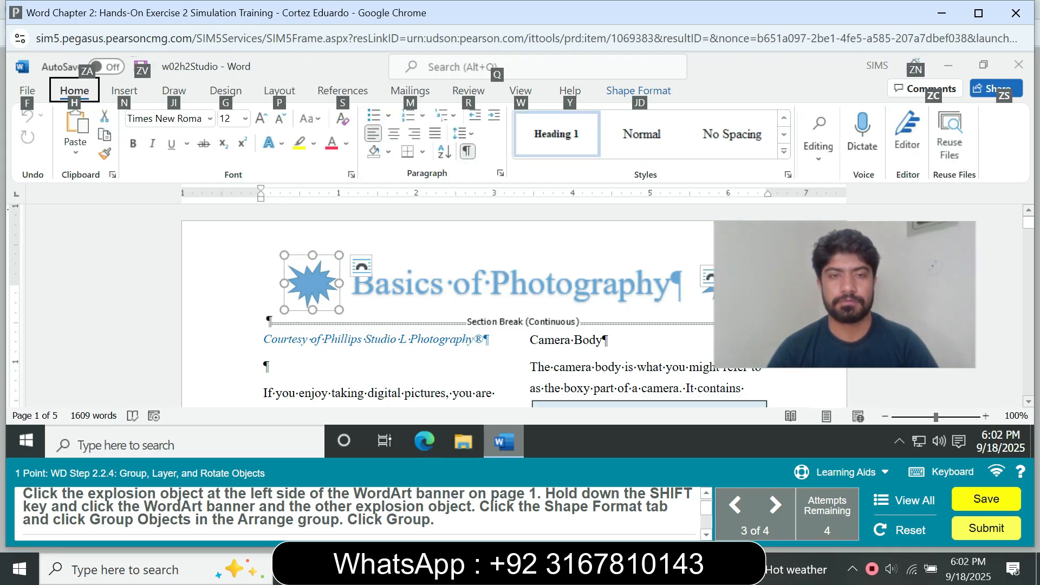
left_click(514, 284, "shift")
left_click(707, 284, "shift")
key("j")
key("d")
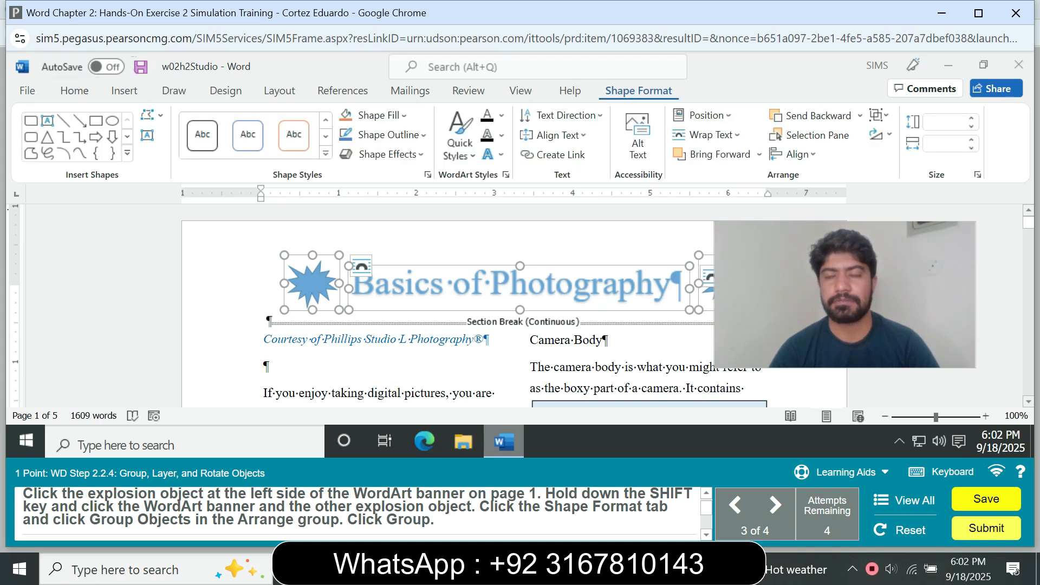
left_click(879, 115)
left_click(908, 135)
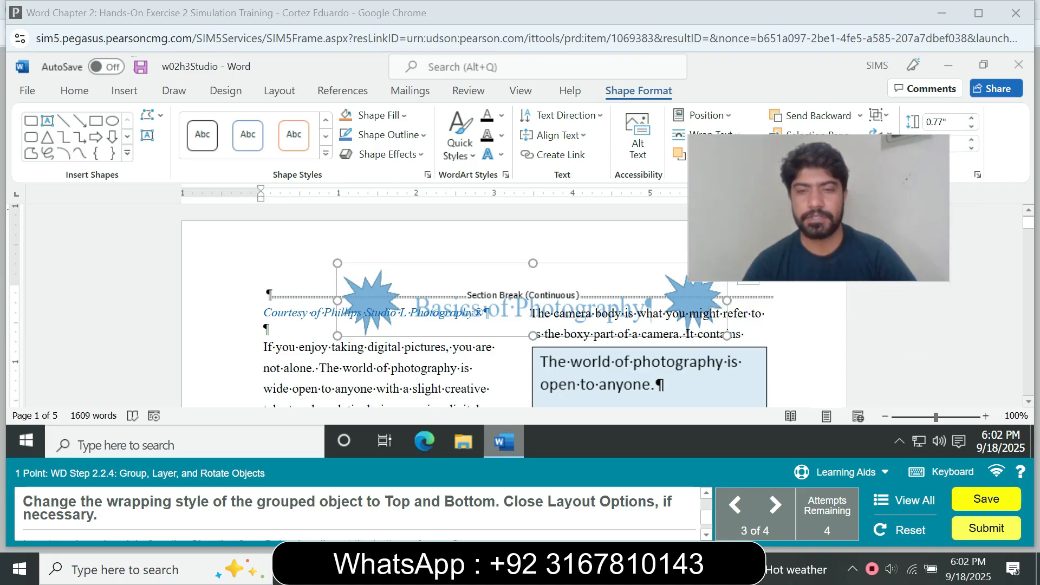
left_click(748, 273)
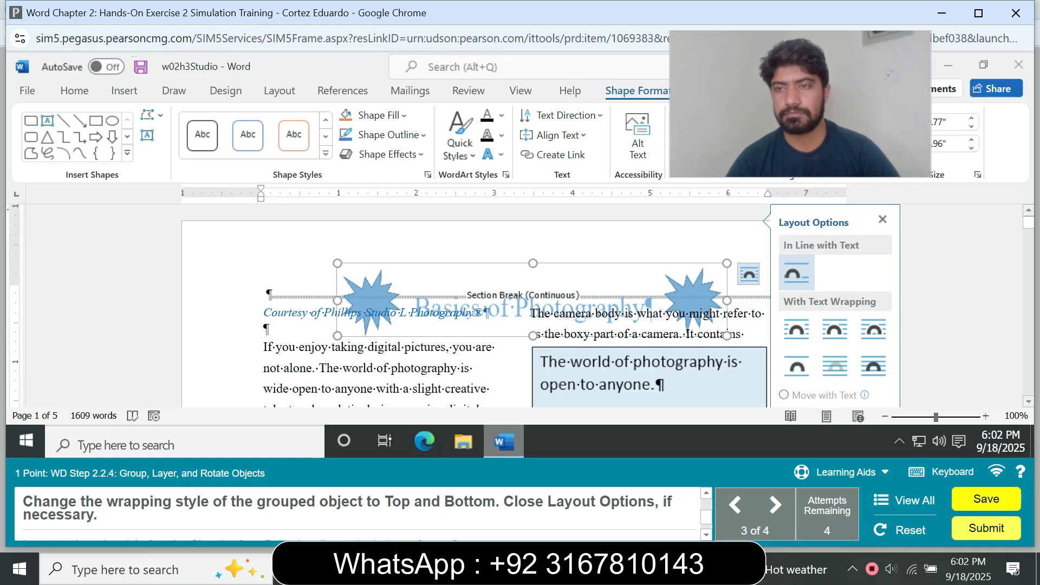
scroll(835, 320, "down", 3)
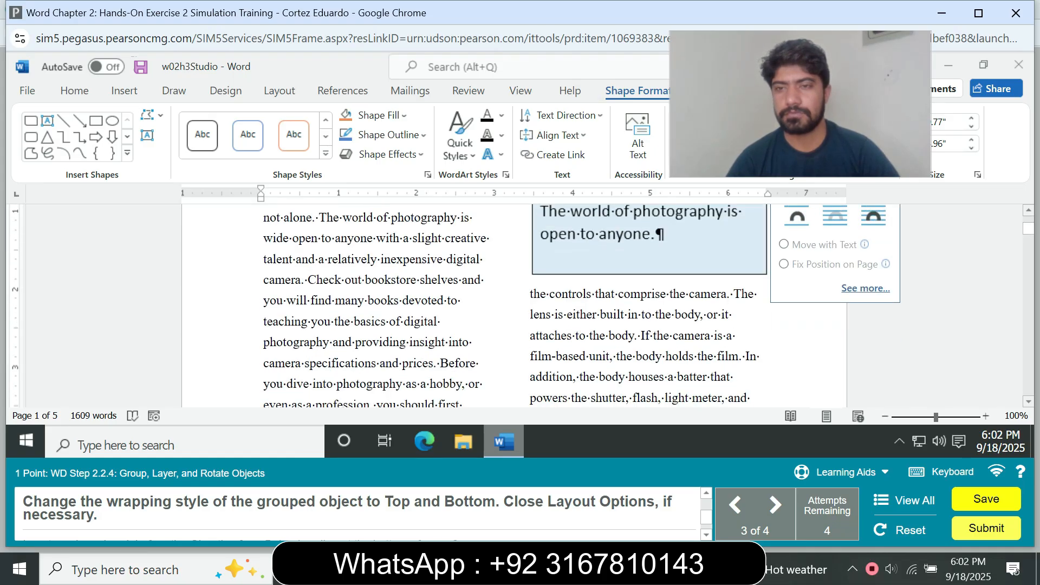
left_click(865, 288)
left_click(522, 371)
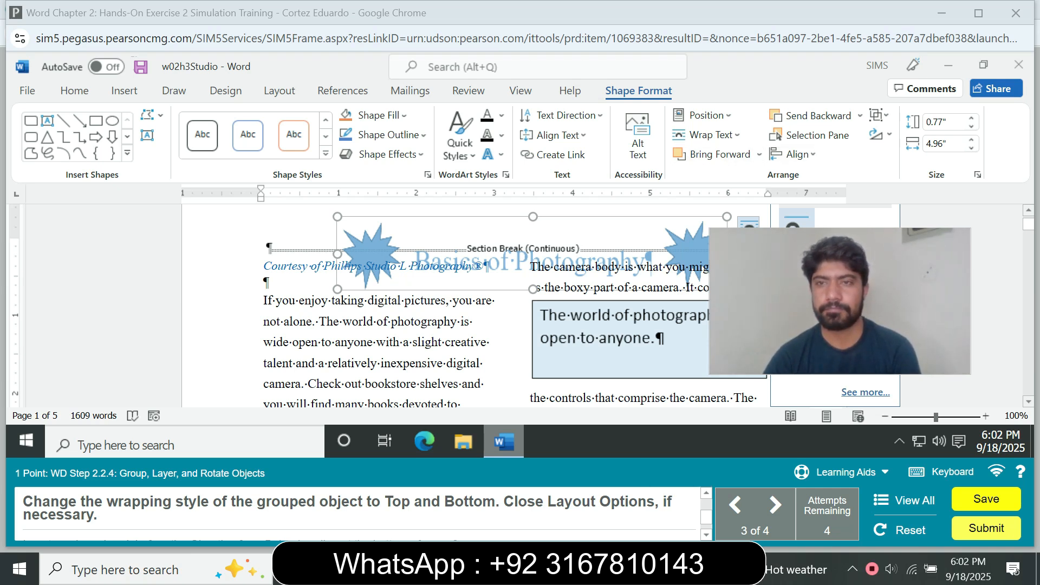
left_click(792, 154)
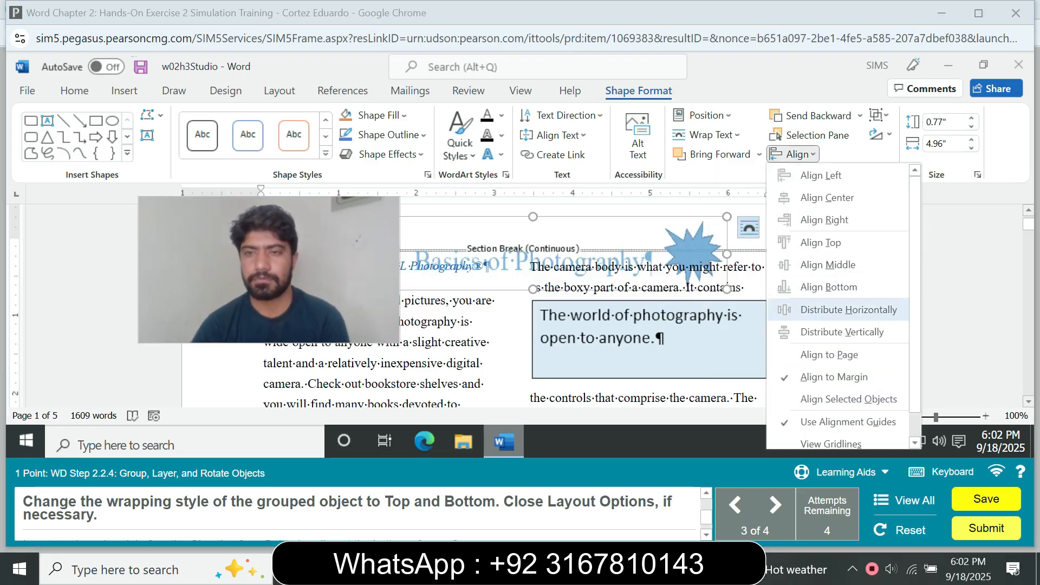
left_click_drag(915, 374, 915, 401)
scroll(839, 303, "up", 2)
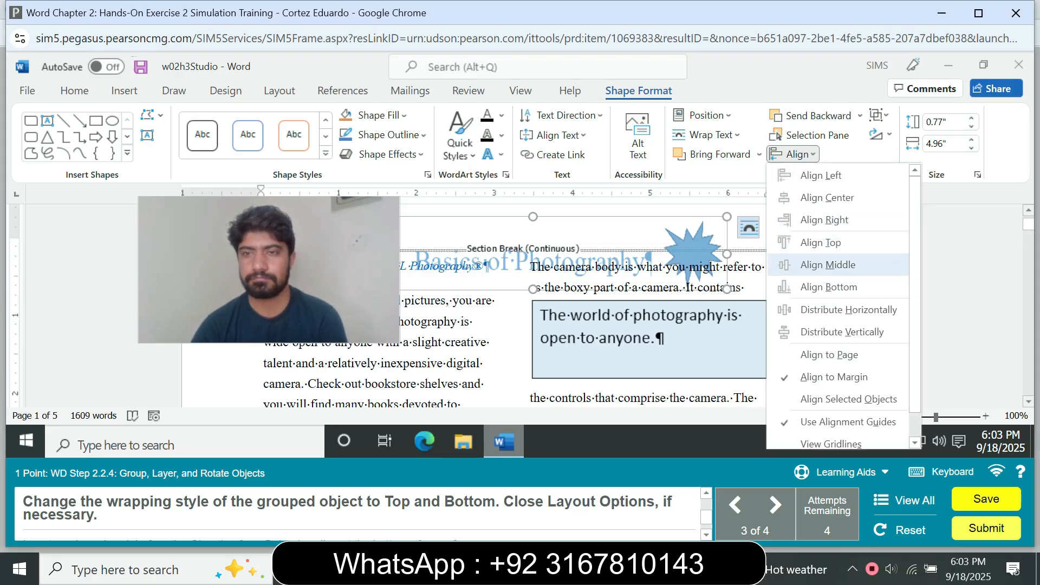
left_click(807, 154)
left_click(860, 116)
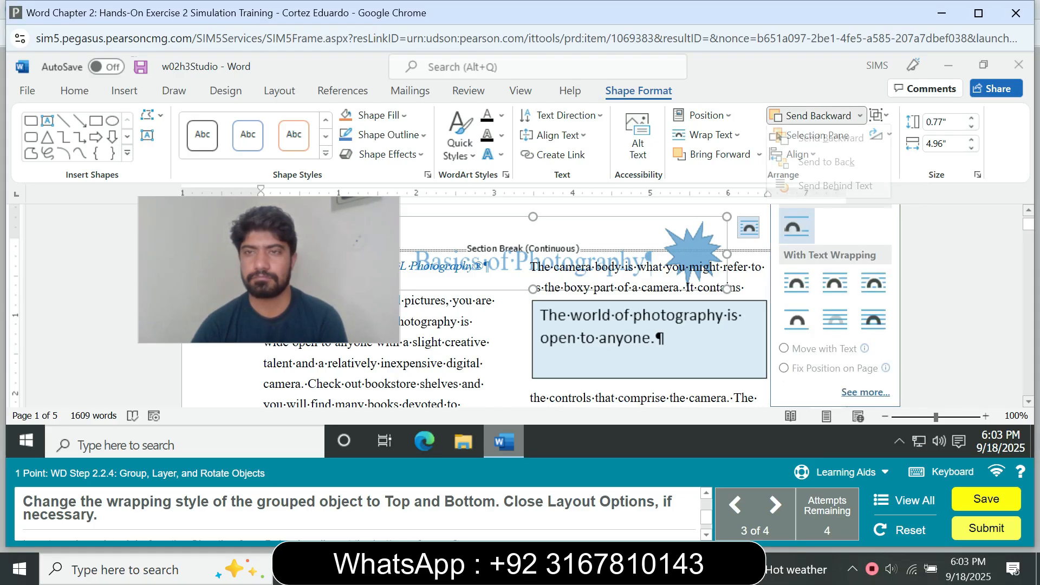
left_click(860, 115)
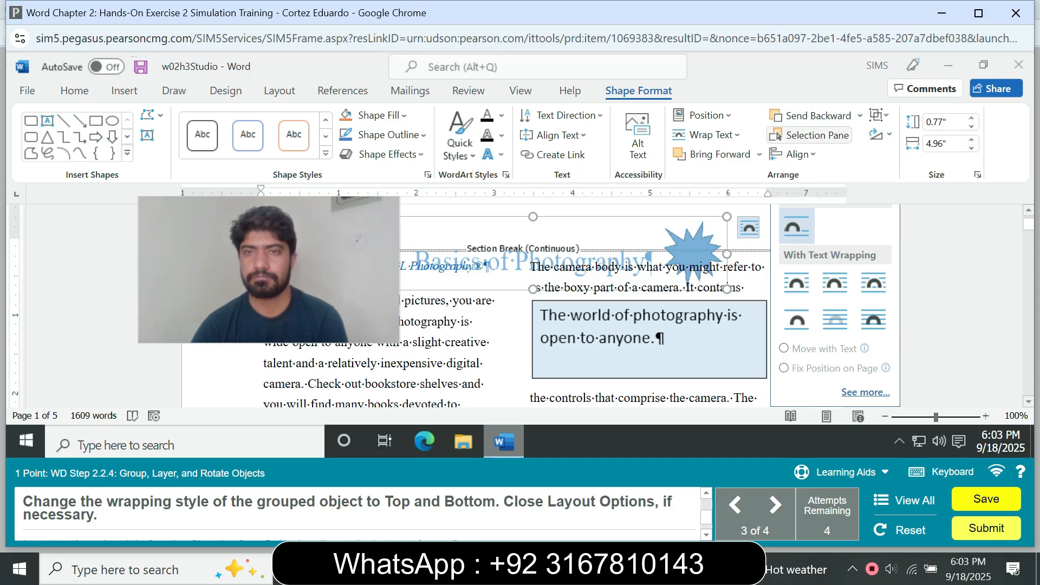
Set the grouped banner object's text wrapping to Top and Bottom.
left_click(702, 115)
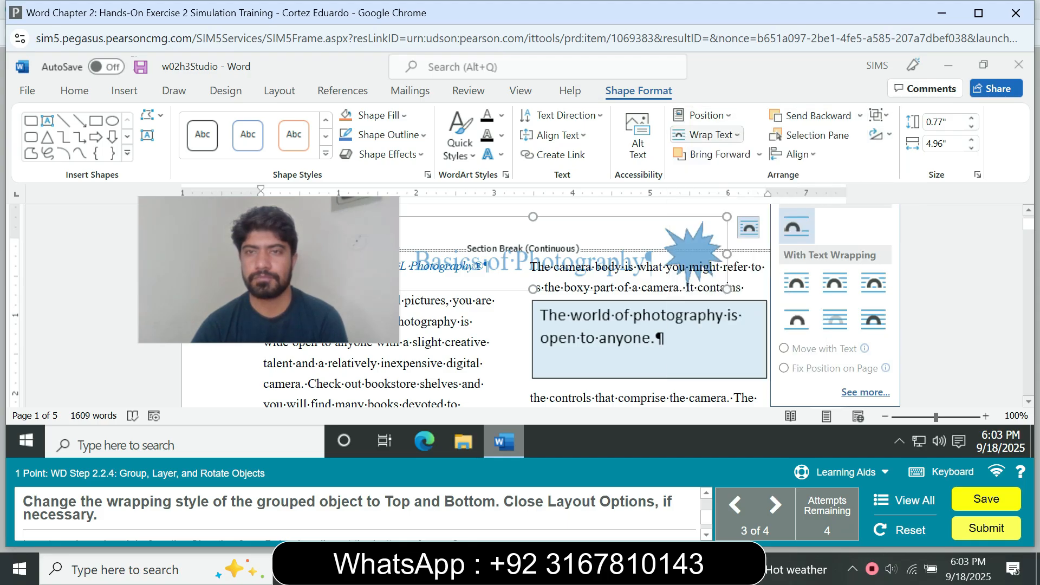
left_click(707, 135)
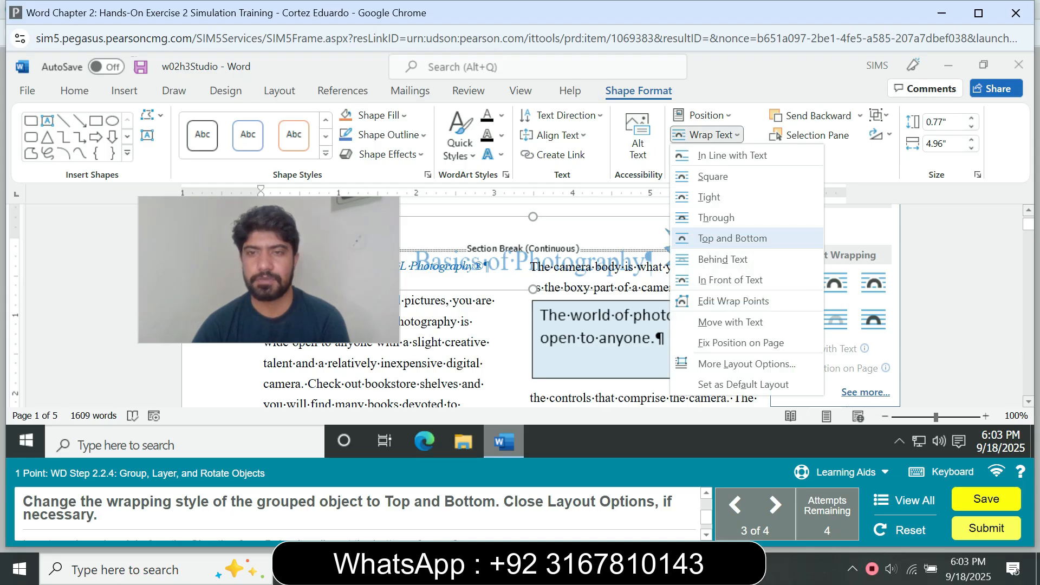
left_click(732, 239)
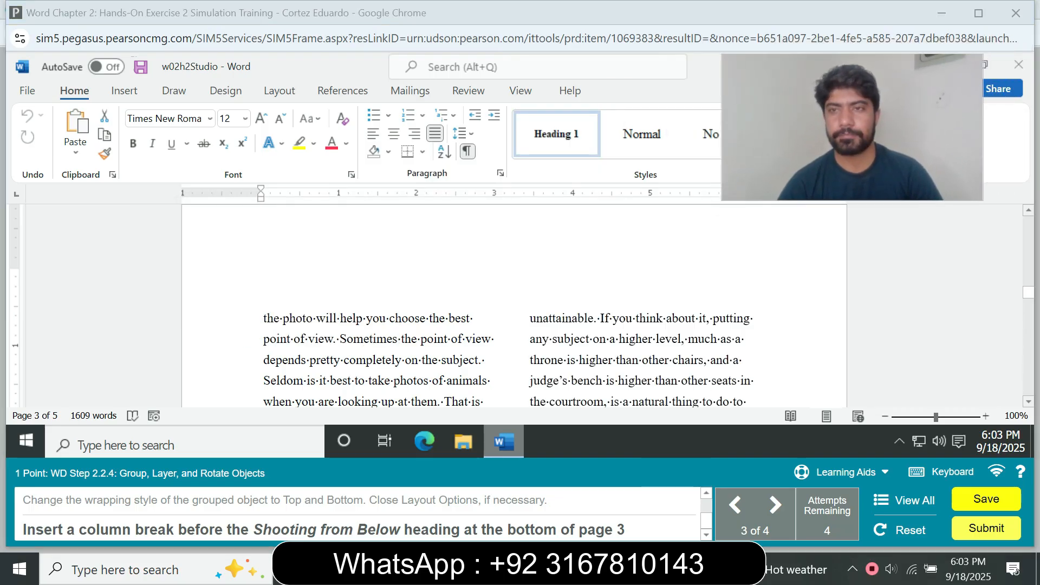
Try to insert a column break on page 3 before the Shooting from Above heading.
left_click(264, 318)
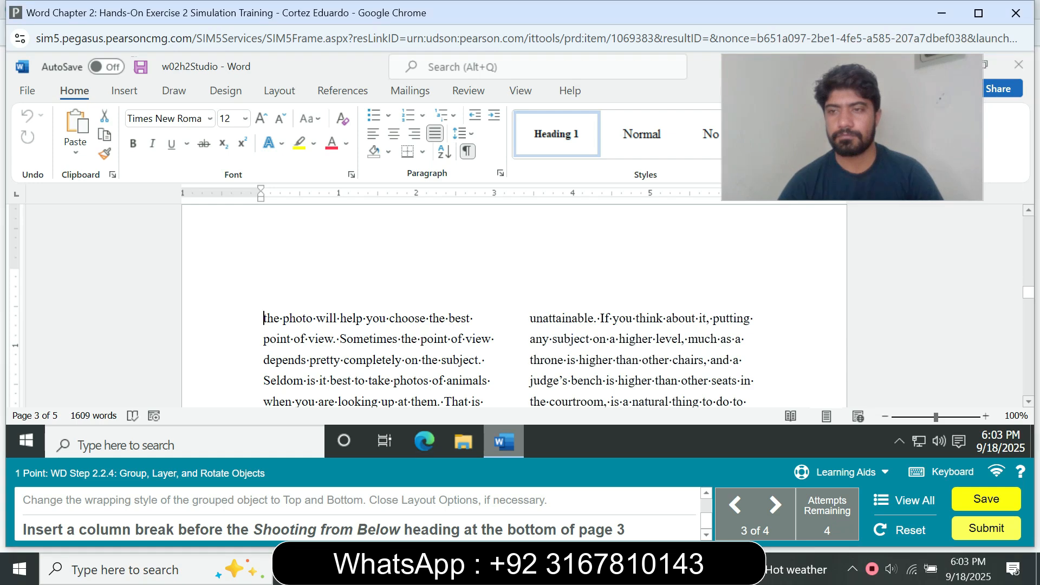
left_click_drag(1028, 292, 1028, 222)
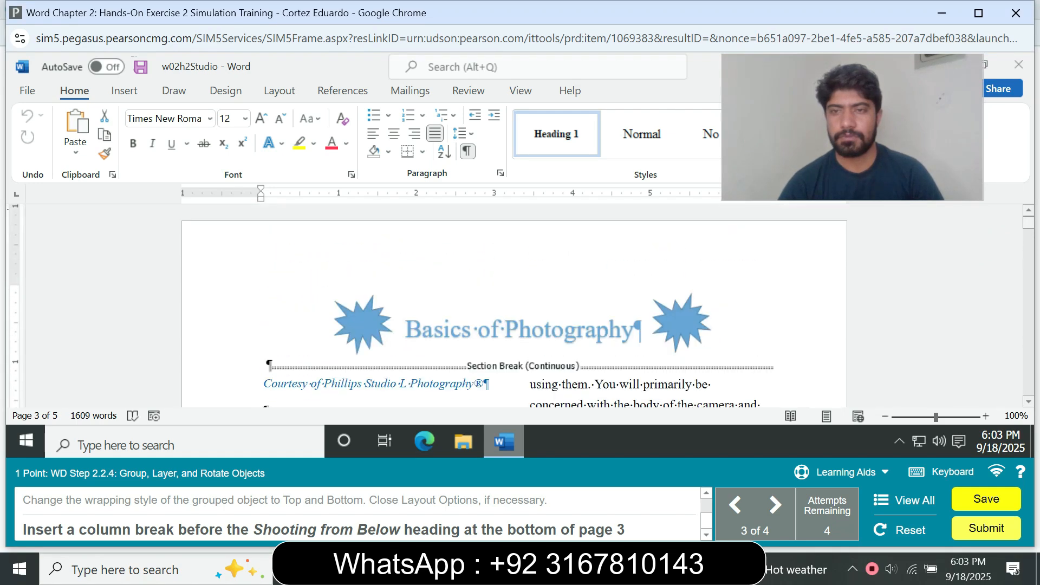
scroll(515, 305, "down", 19)
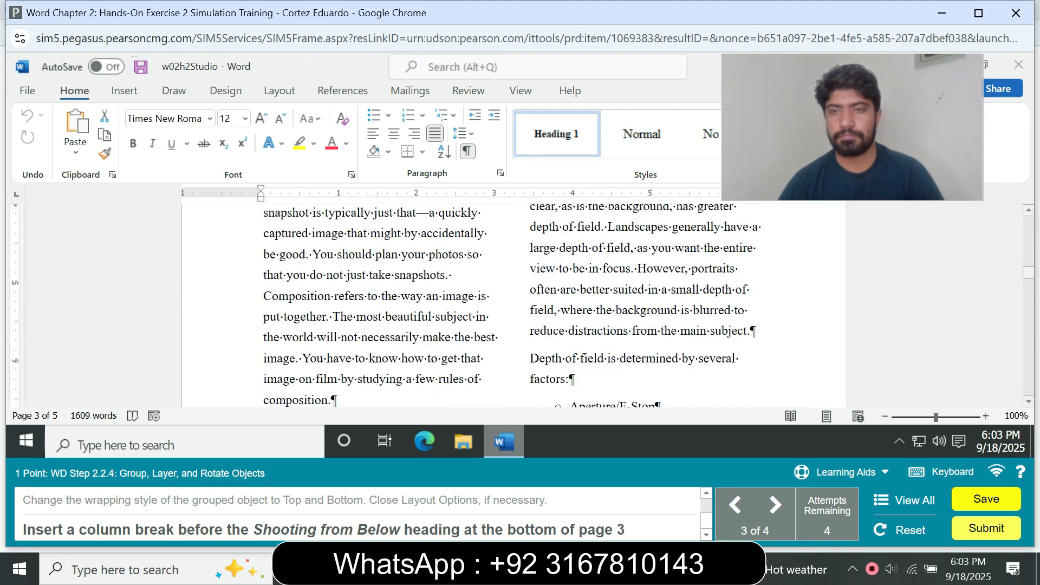
scroll(514, 305, "down", 8)
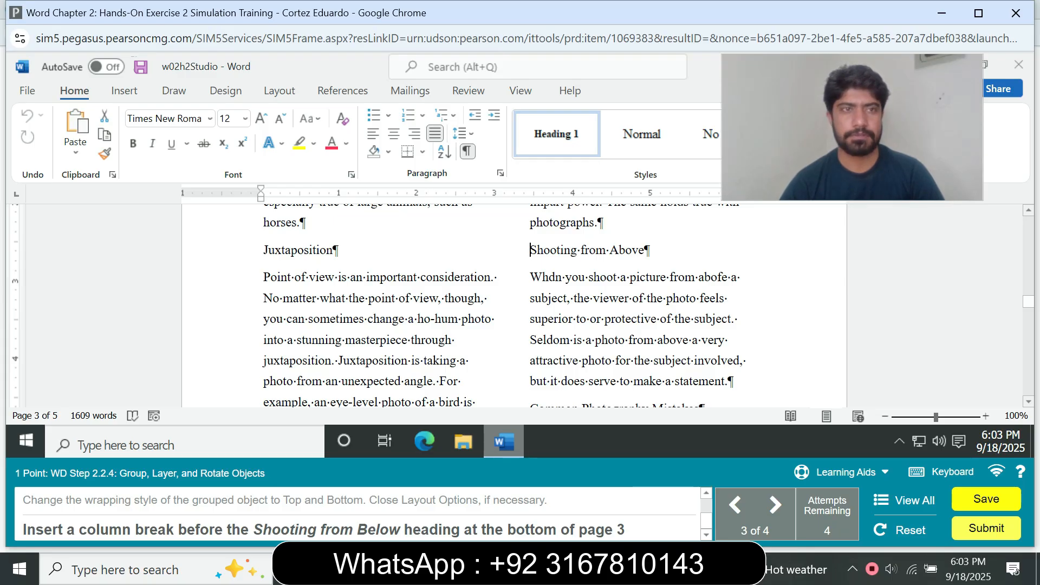
left_click(124, 91)
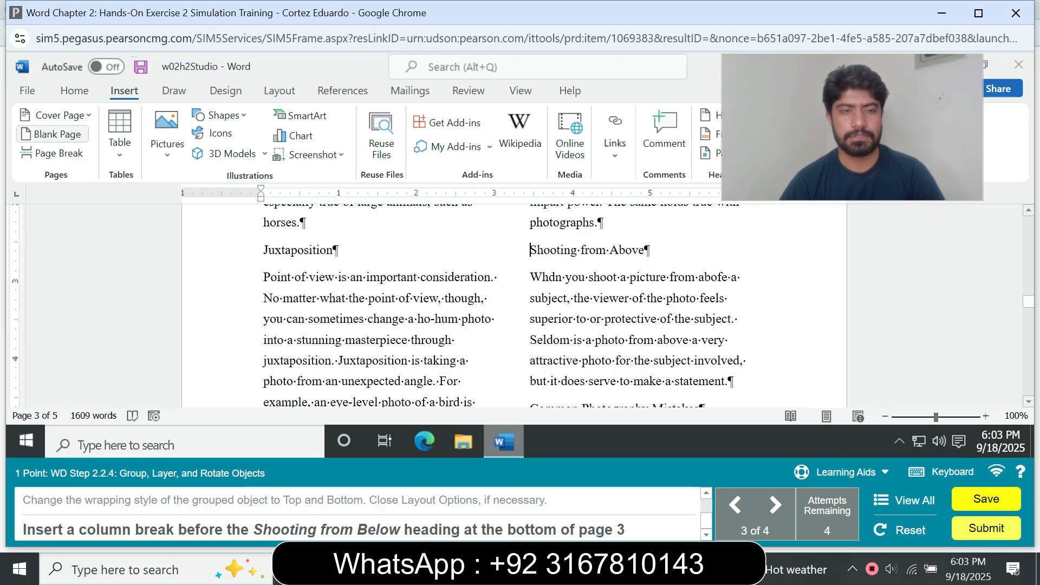
left_click(54, 115)
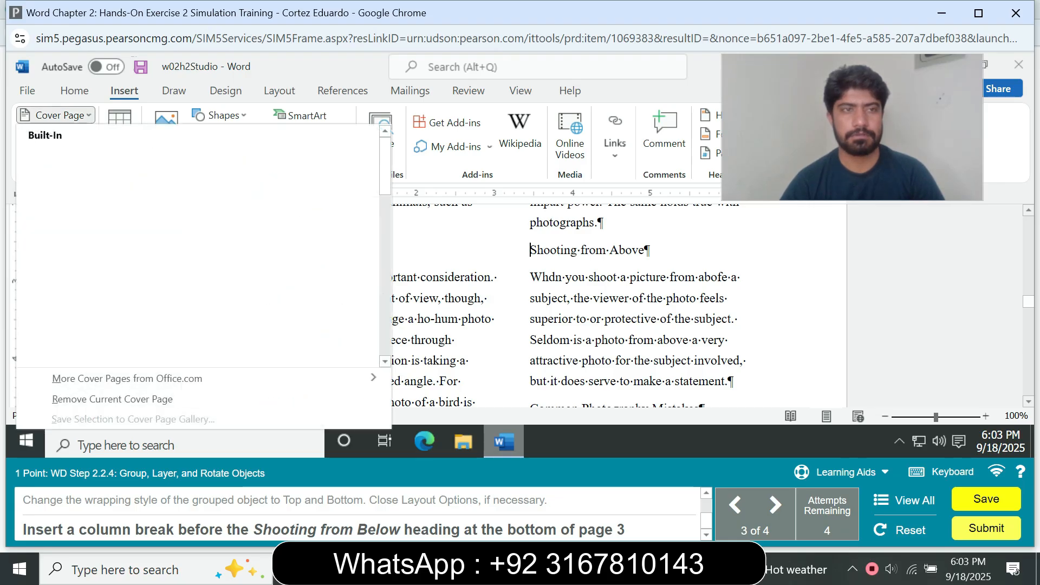
left_click(56, 114)
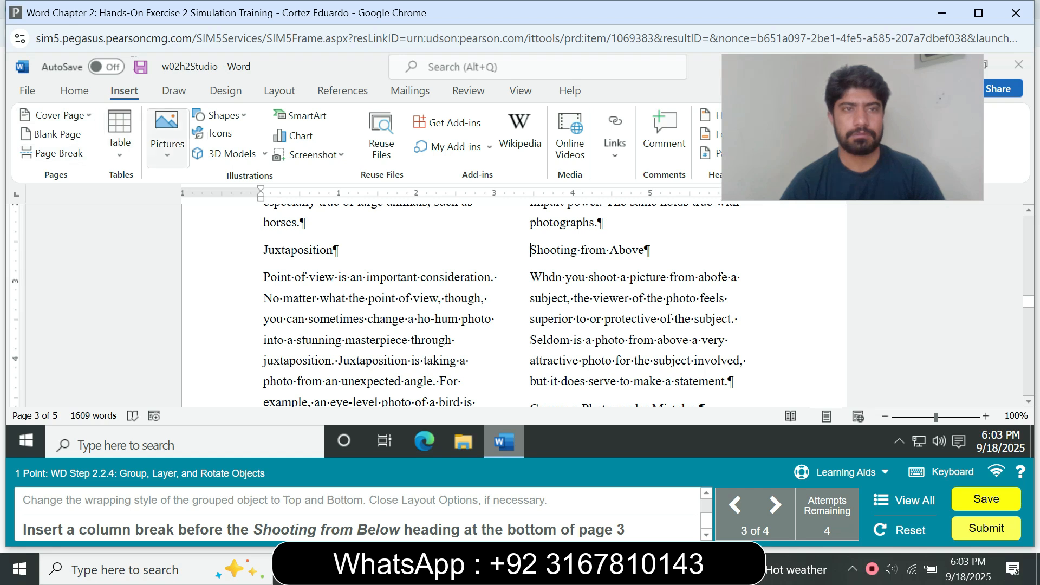
left_click(279, 90)
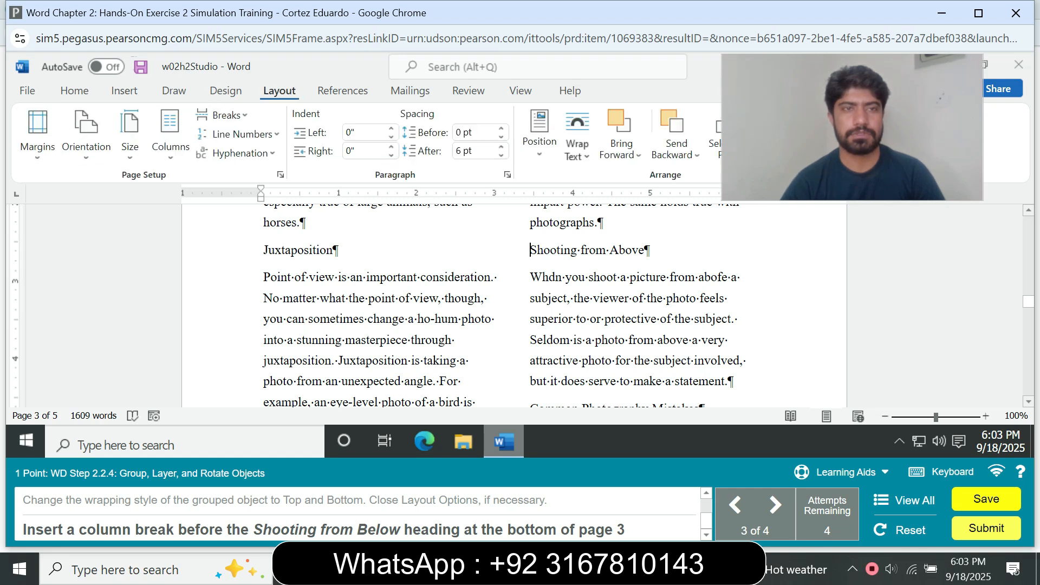
left_click(222, 115)
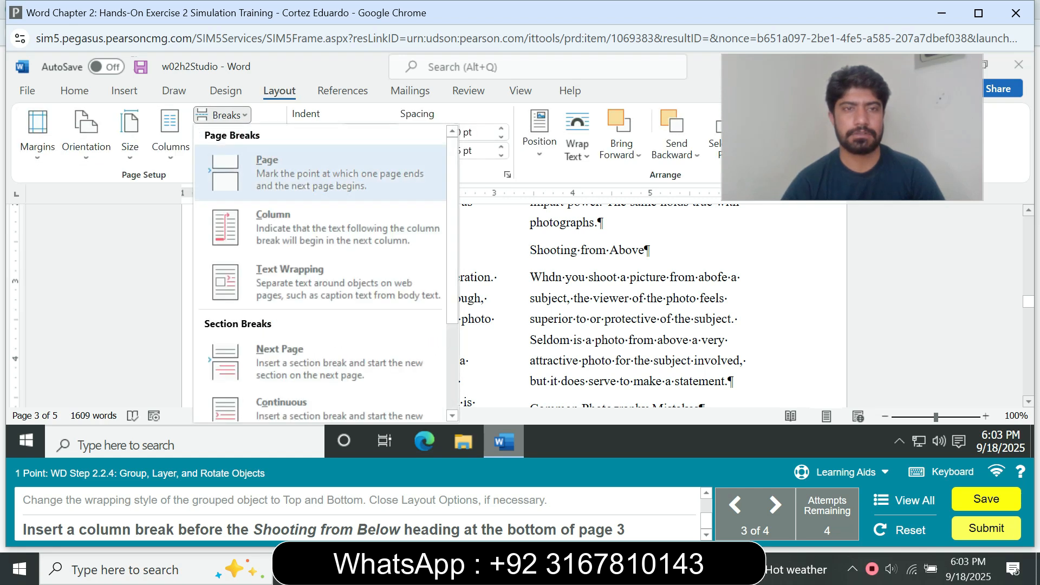
left_click(303, 228)
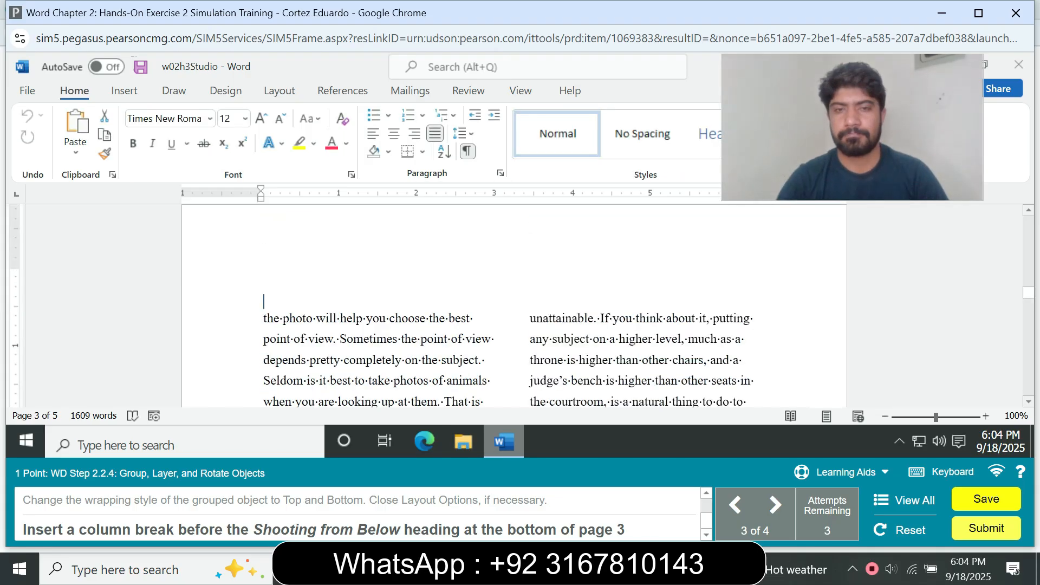
Insert a column break before the Shooting from Below heading at the bottom of page 3.
scroll(514, 306, "down", 3)
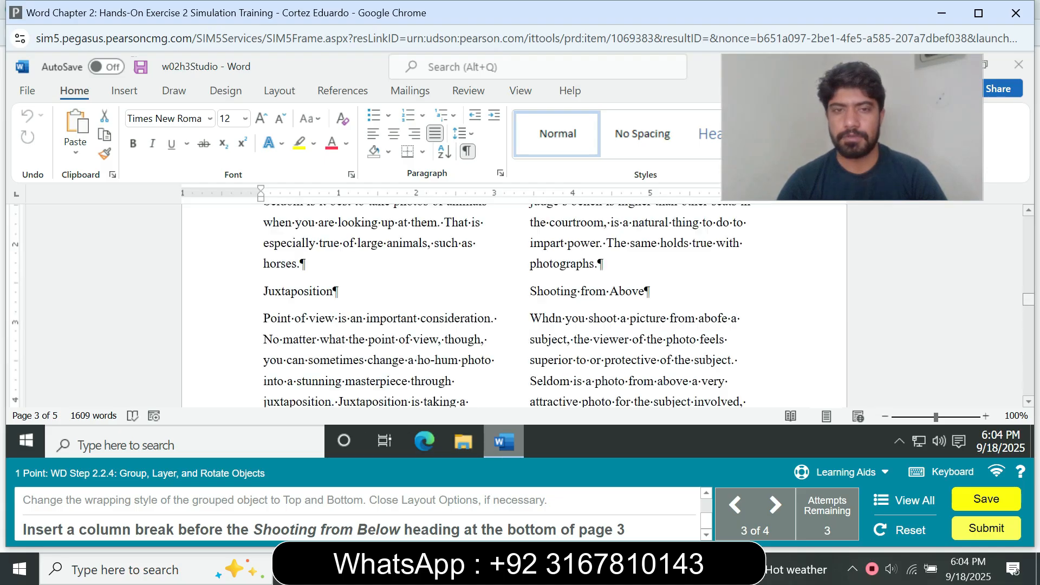
scroll(515, 306, "down", 5)
scroll(515, 306, "down", 3)
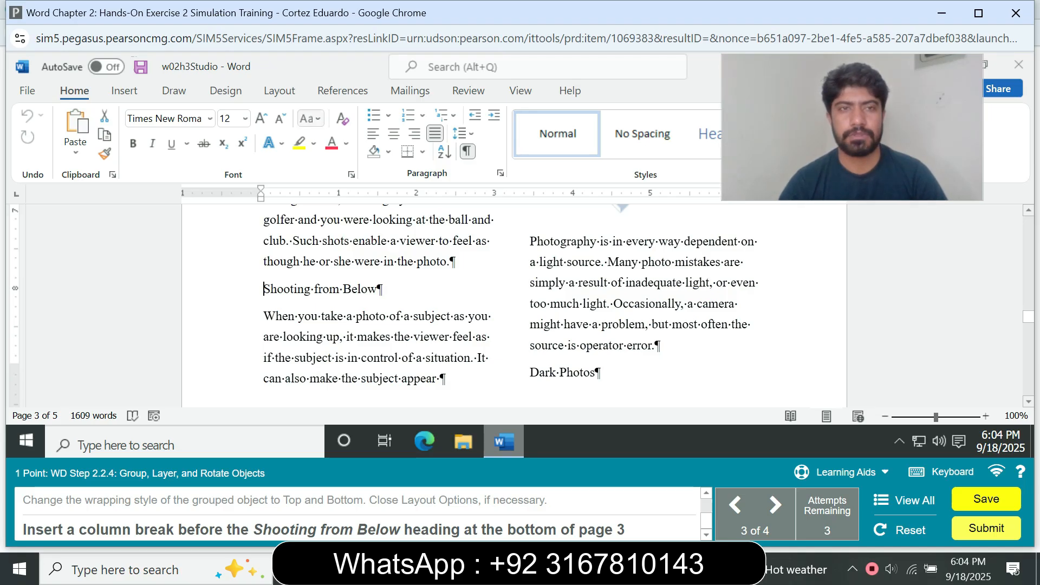
left_click(279, 90)
left_click(220, 114)
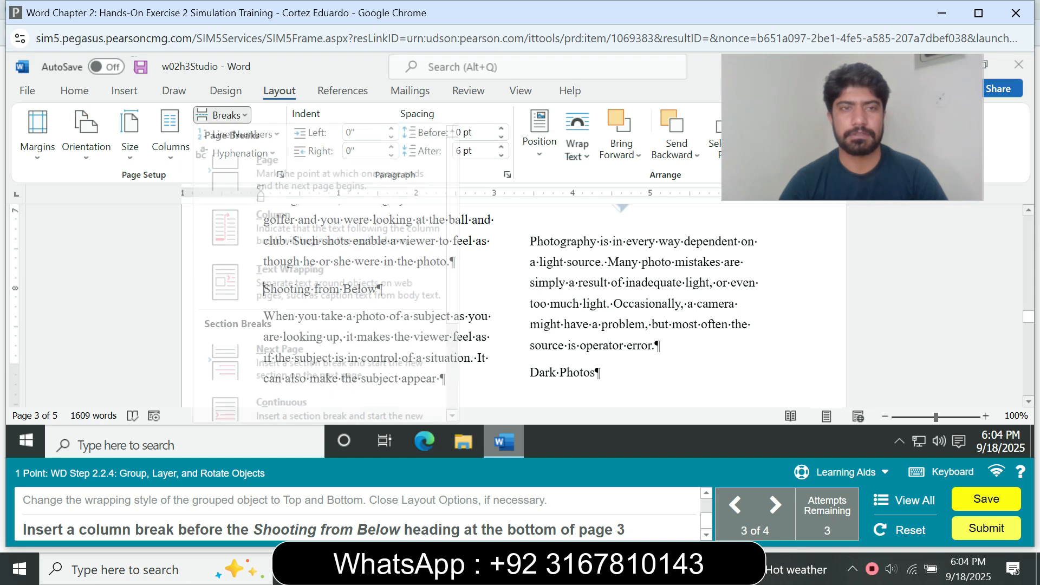
left_click(279, 218)
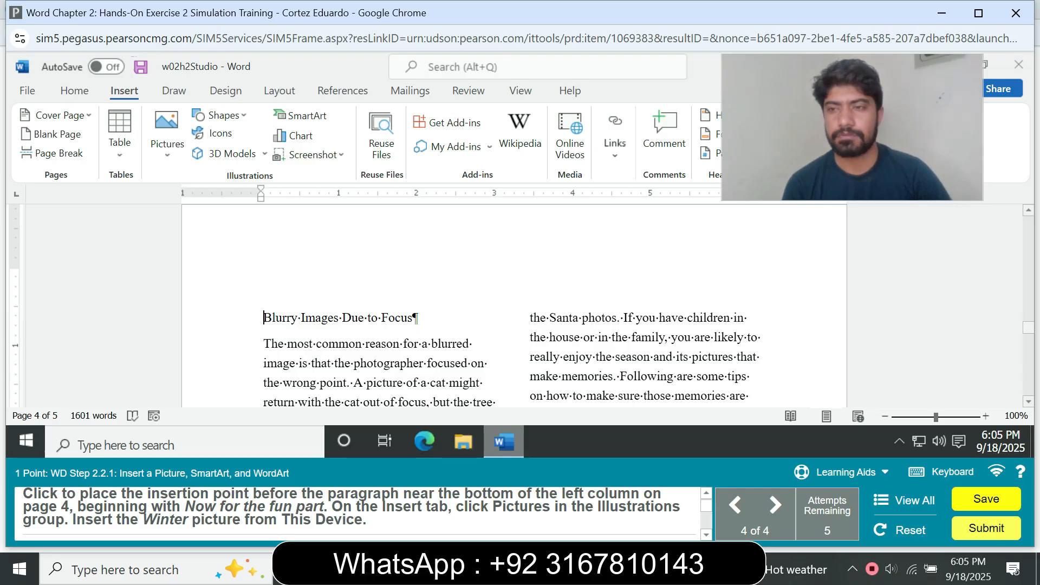
Try to insert a picture from this device before the Winter Photography heading on page 4.
scroll(515, 306, "down", 2)
mouse_move(1028, 332)
left_mouse_down()
mouse_move(1028, 356)
mouse_move(1028, 222)
mouse_move(1028, 327)
left_mouse_up()
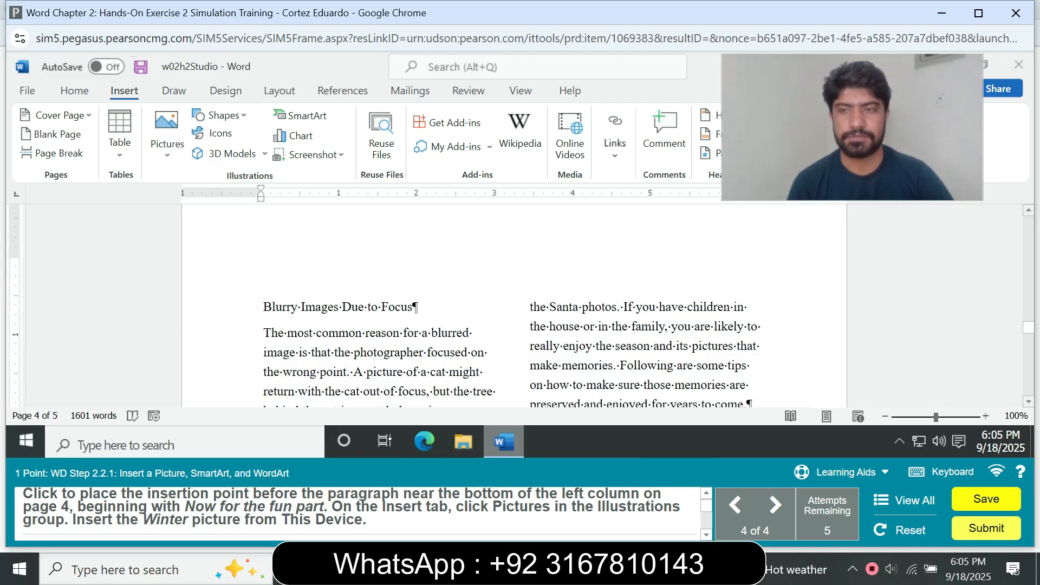
scroll(520, 306, "down", 4)
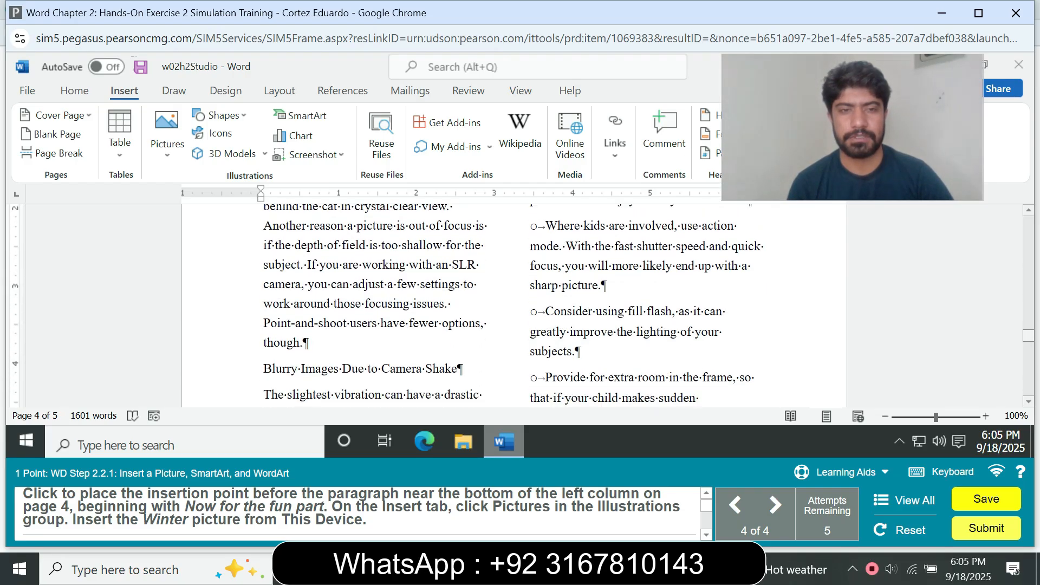
scroll(520, 305, "down", 5)
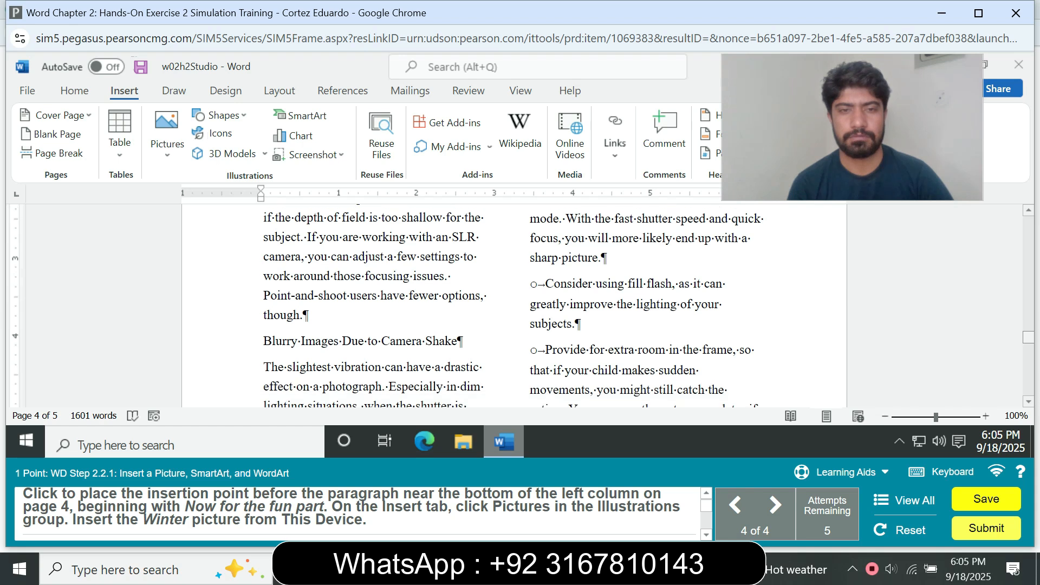
scroll(520, 305, "down", 1)
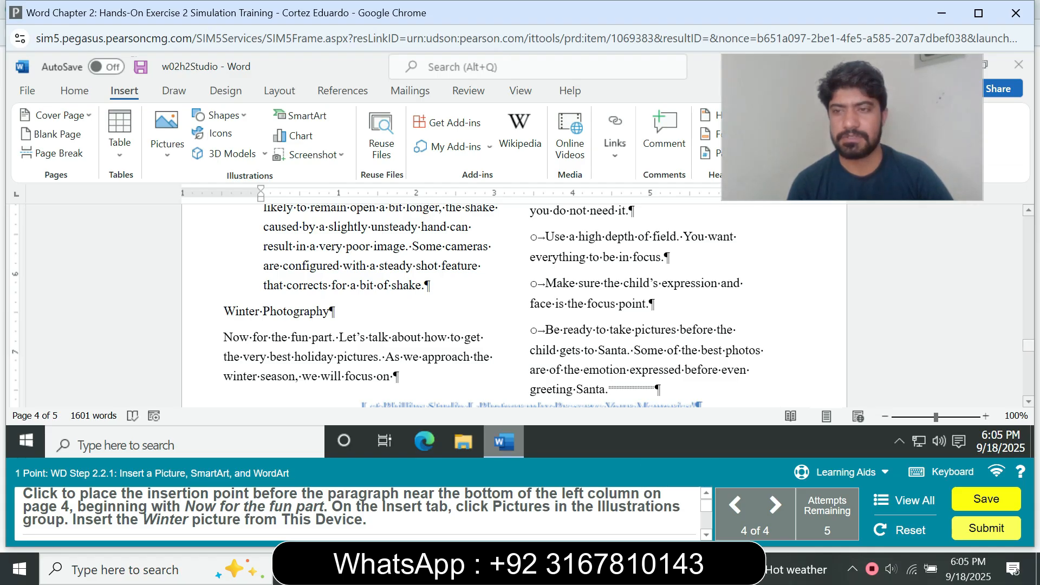
mouse_move(1028, 345)
left_mouse_down()
mouse_move(1028, 358)
mouse_move(1028, 345)
left_mouse_up()
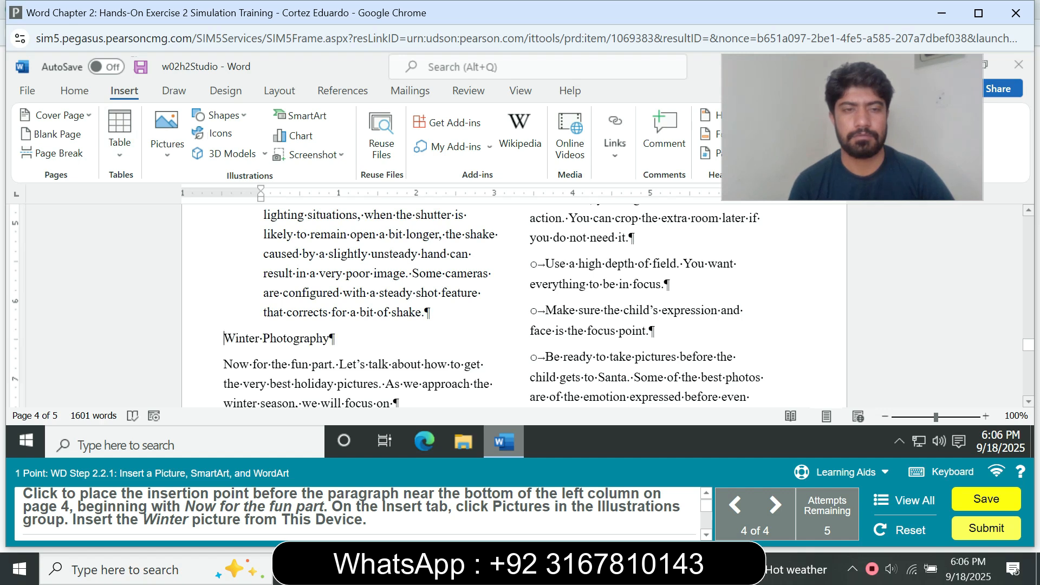
left_click(167, 136)
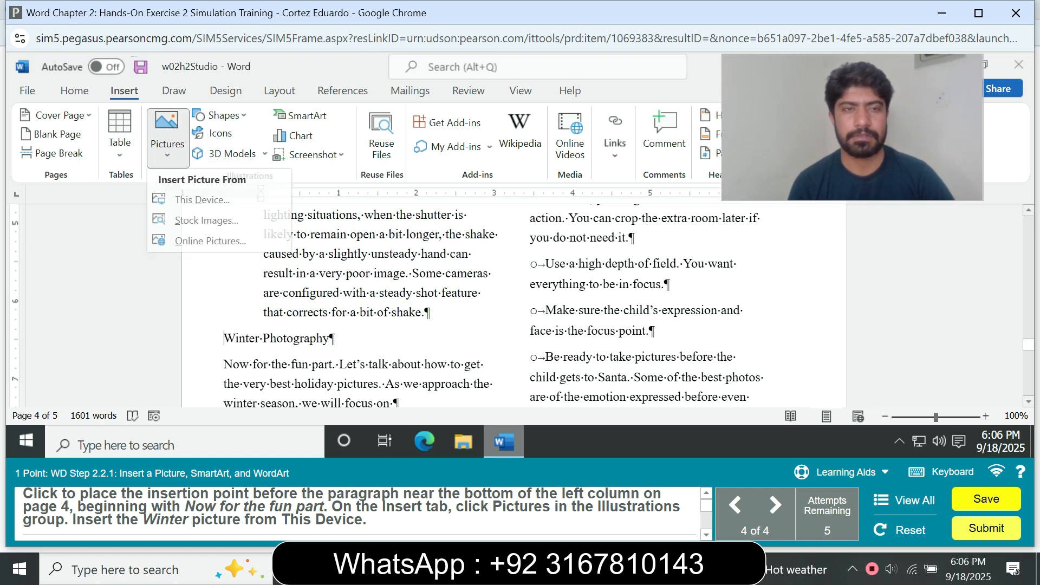
left_click(203, 200)
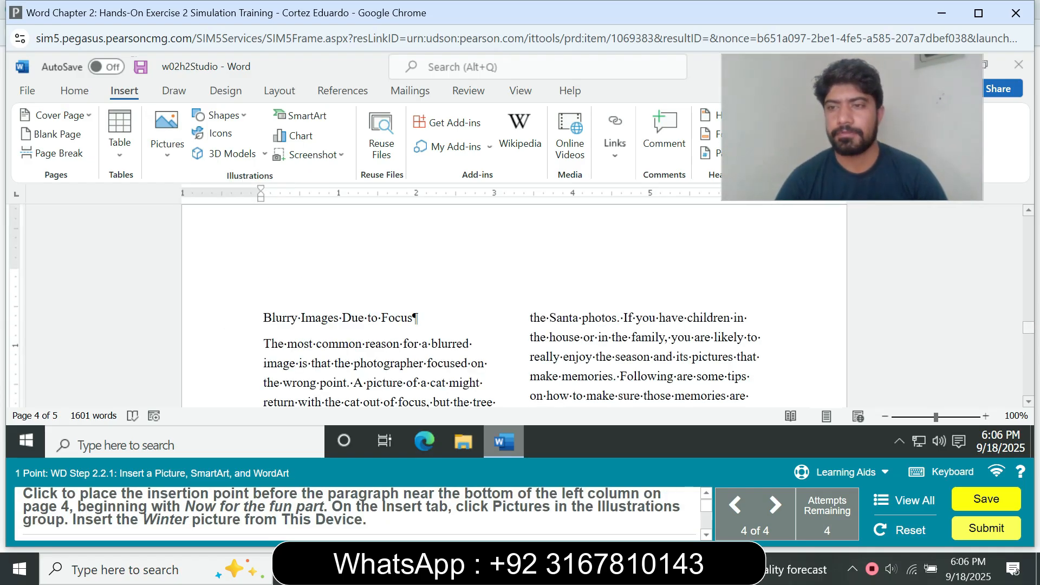
Insert the Winter.jpg picture from this device before the paragraph beginning Now for the fun part on page 4.
scroll(520, 303, "down", 5)
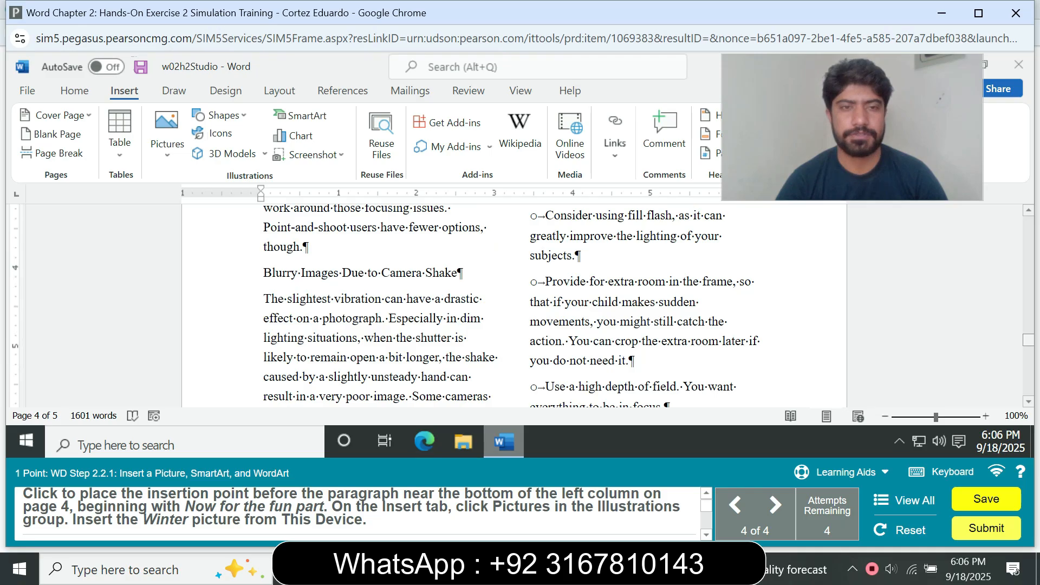
scroll(520, 303, "down", 4)
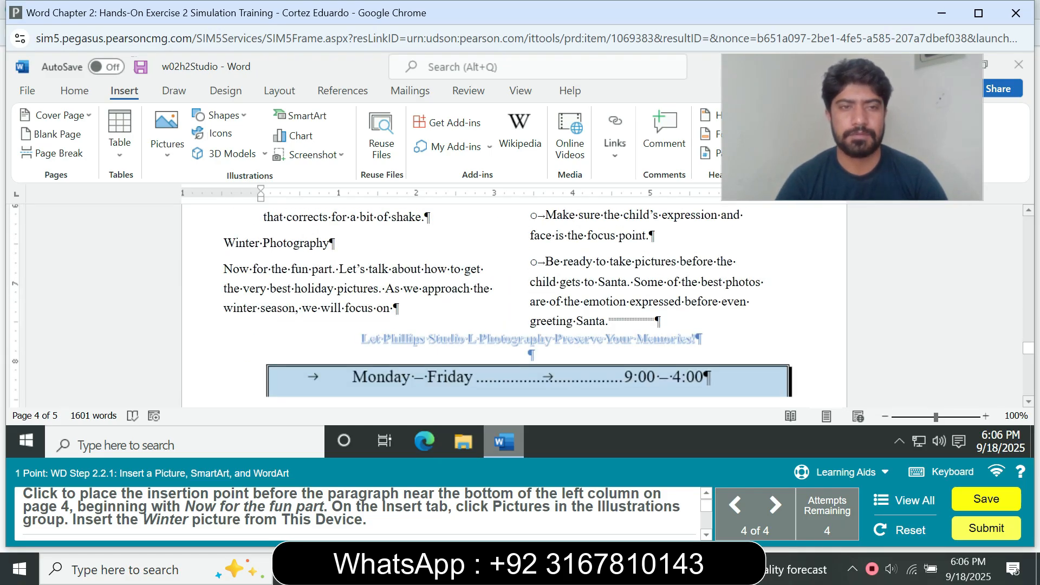
left_click(167, 139)
left_click(197, 198)
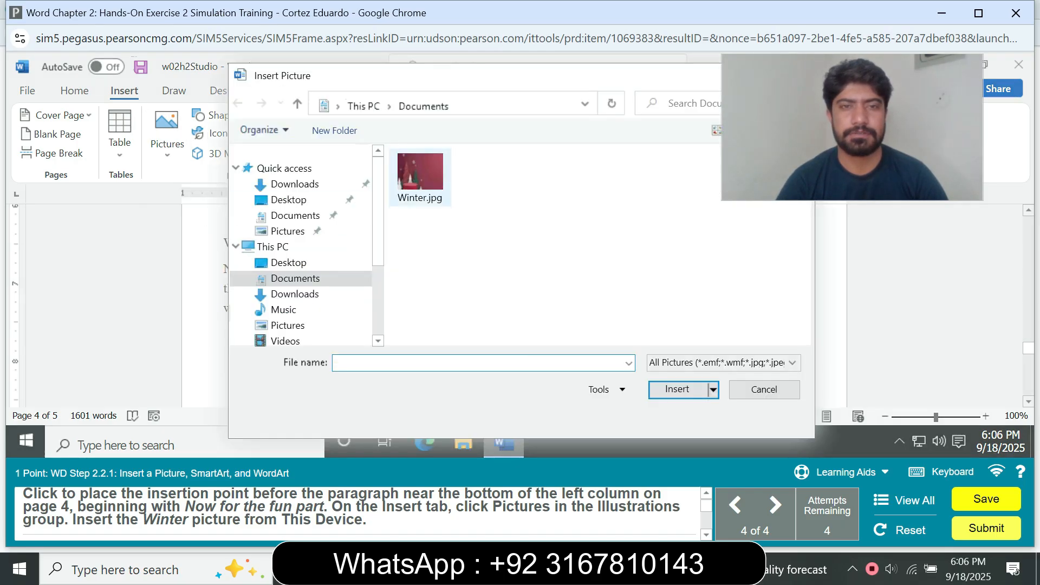
left_click(420, 173)
left_click(677, 389)
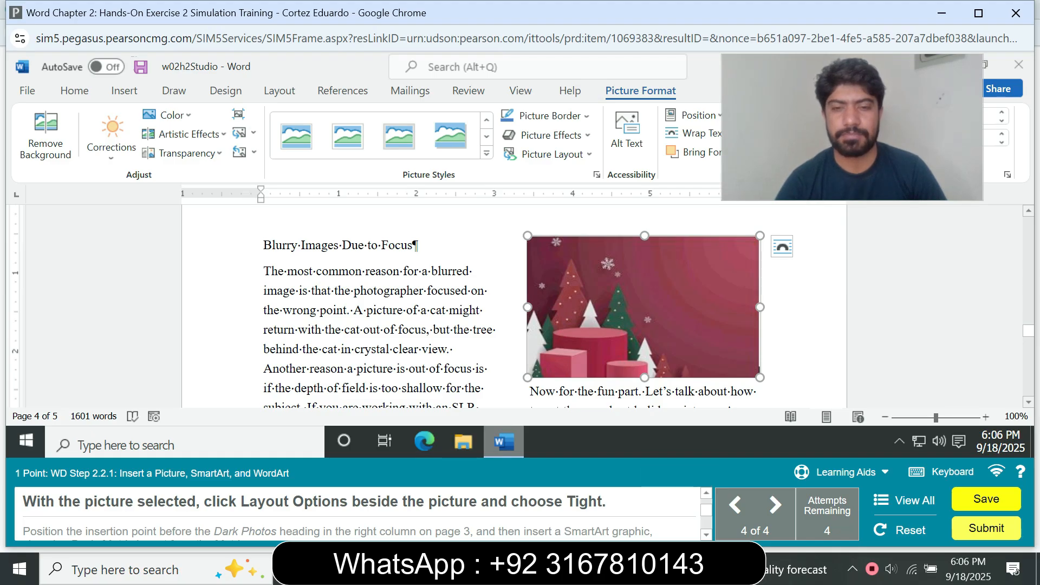
Set the selected Winter picture's text wrapping to Tight.
left_click(781, 246)
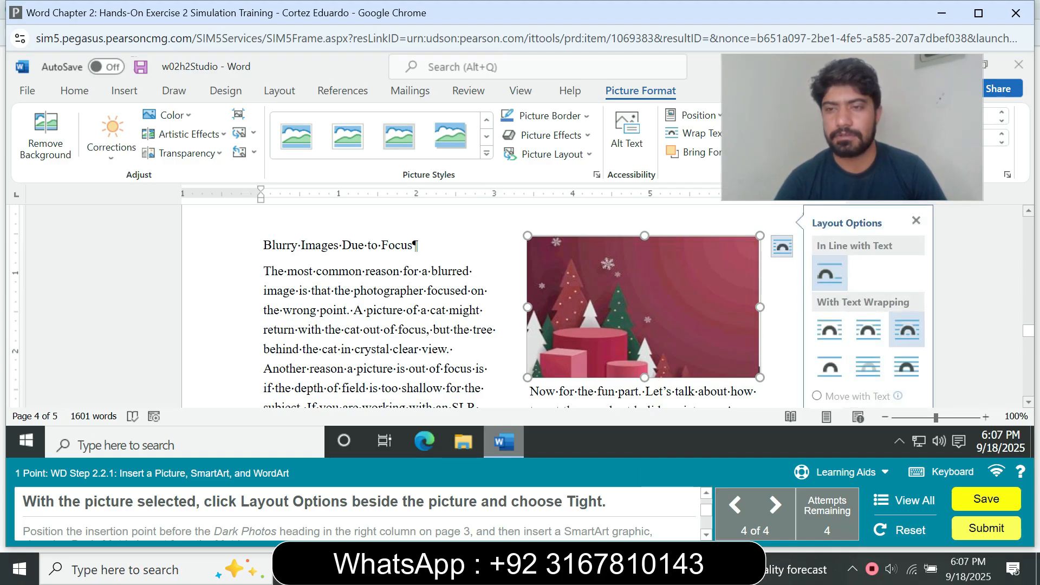
left_click(868, 329)
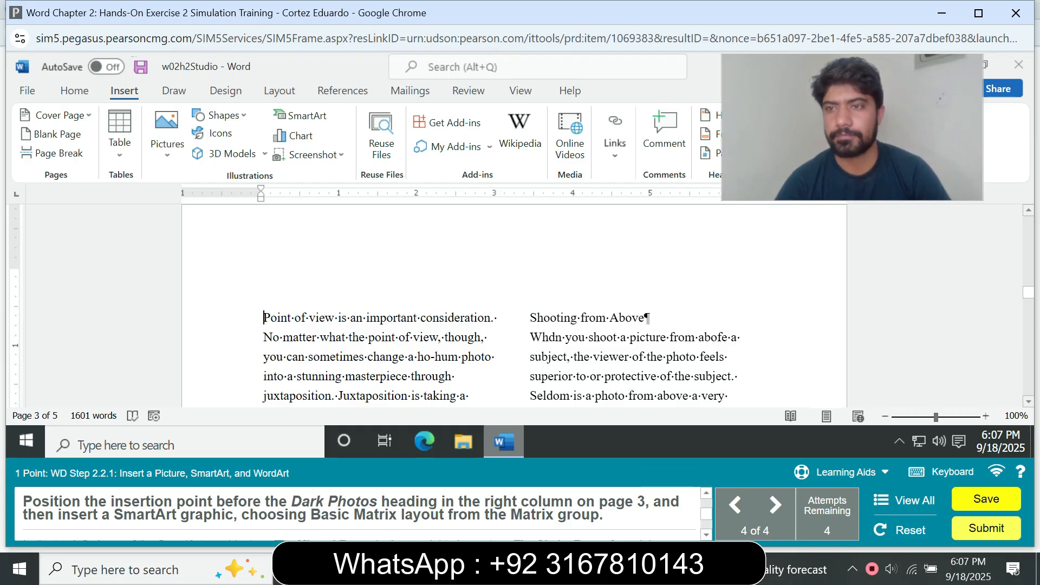
Insert a Basic Matrix SmartArt graphic before the Dark Photos heading in the right column of page 3.
scroll(515, 303, "down", 10)
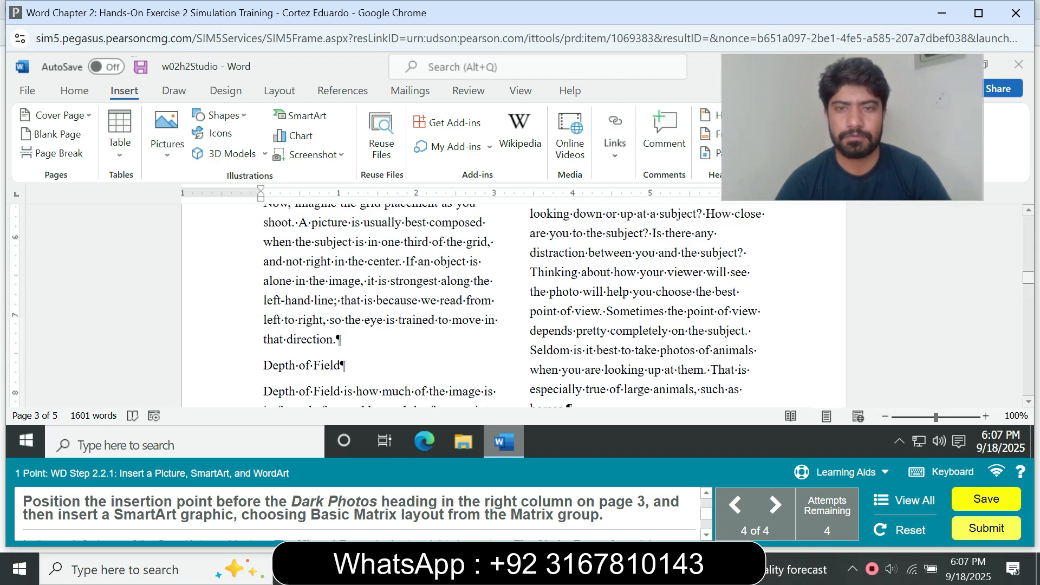
scroll(515, 303, "down", 10)
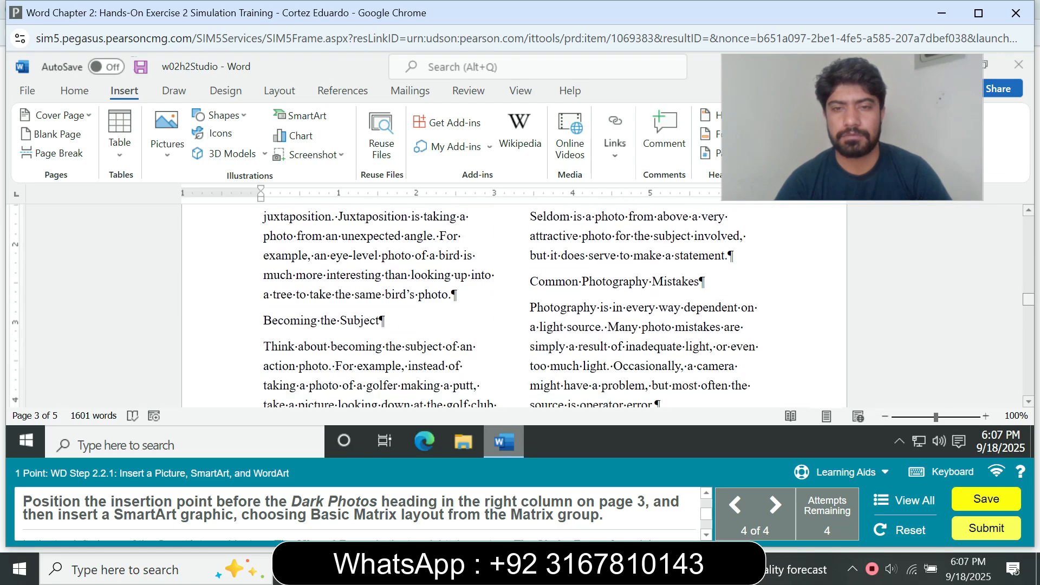
scroll(514, 303, "down", 2)
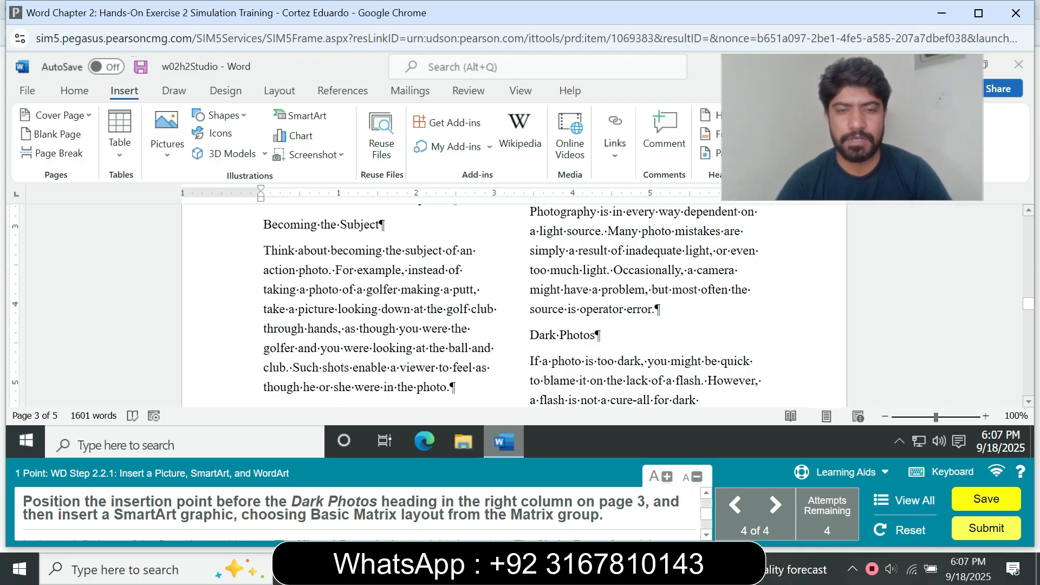
left_click(530, 335)
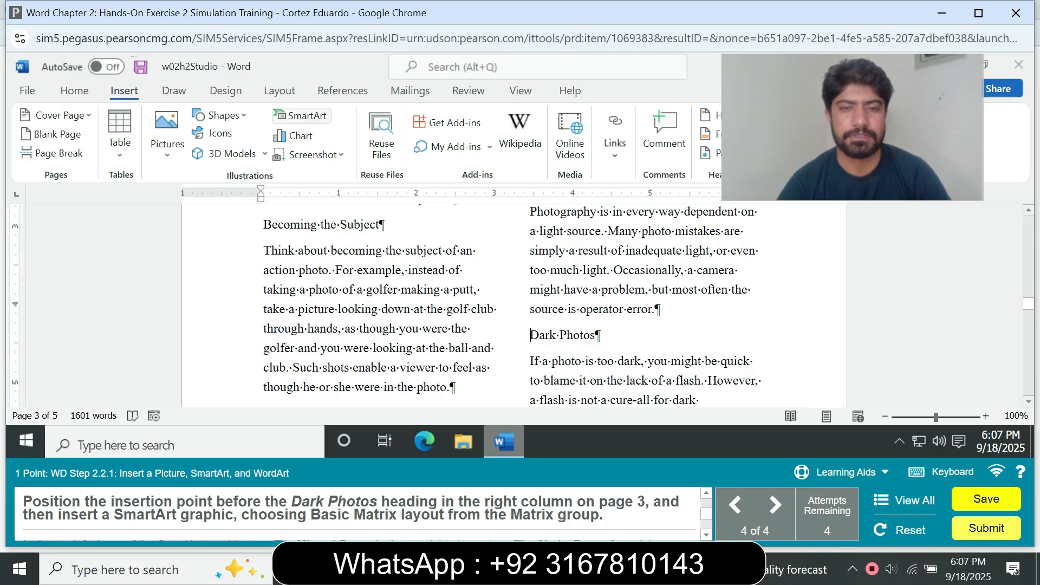
left_click(302, 116)
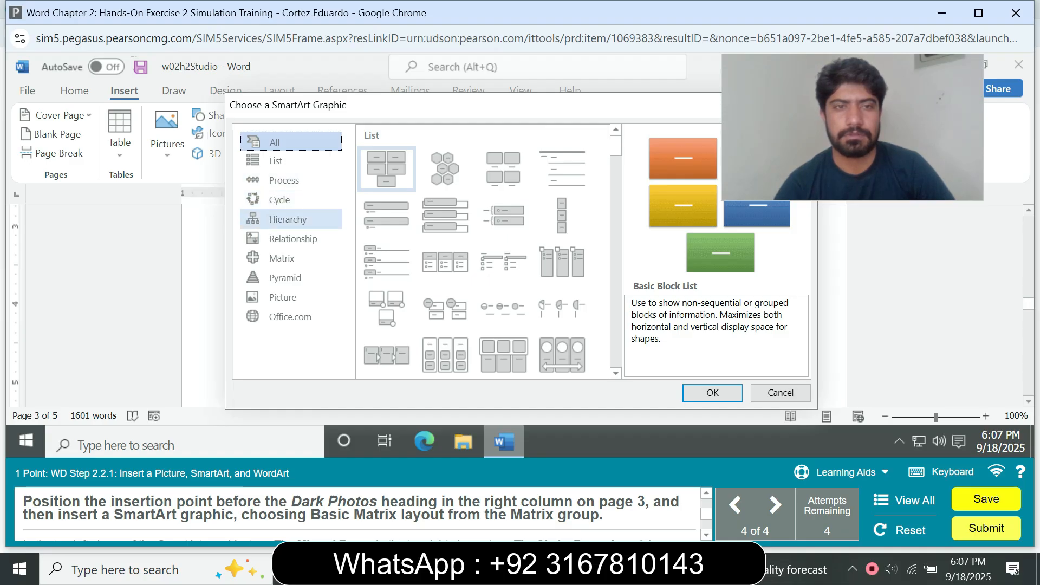
left_click(281, 258)
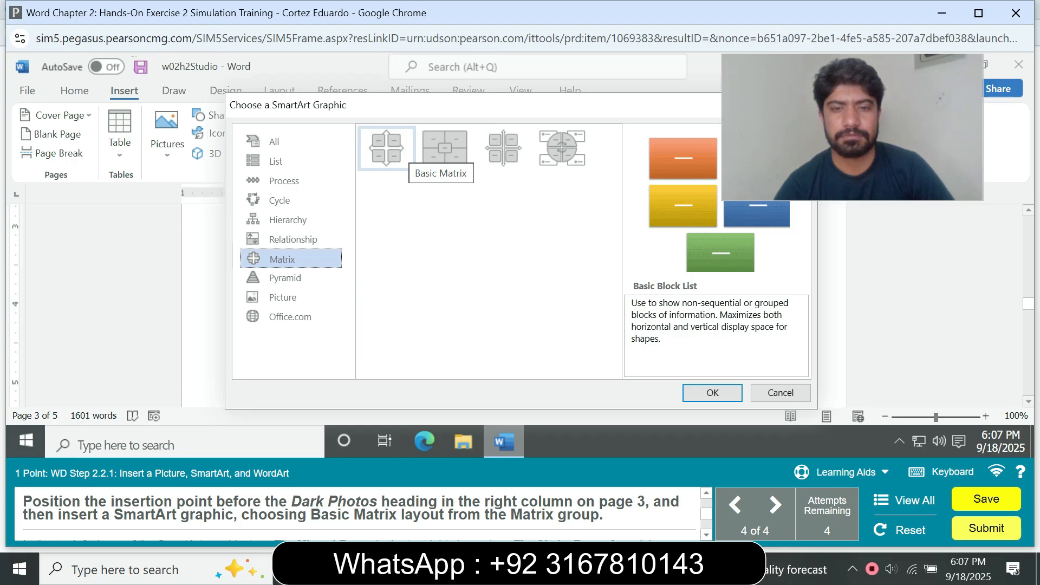
left_click(399, 149)
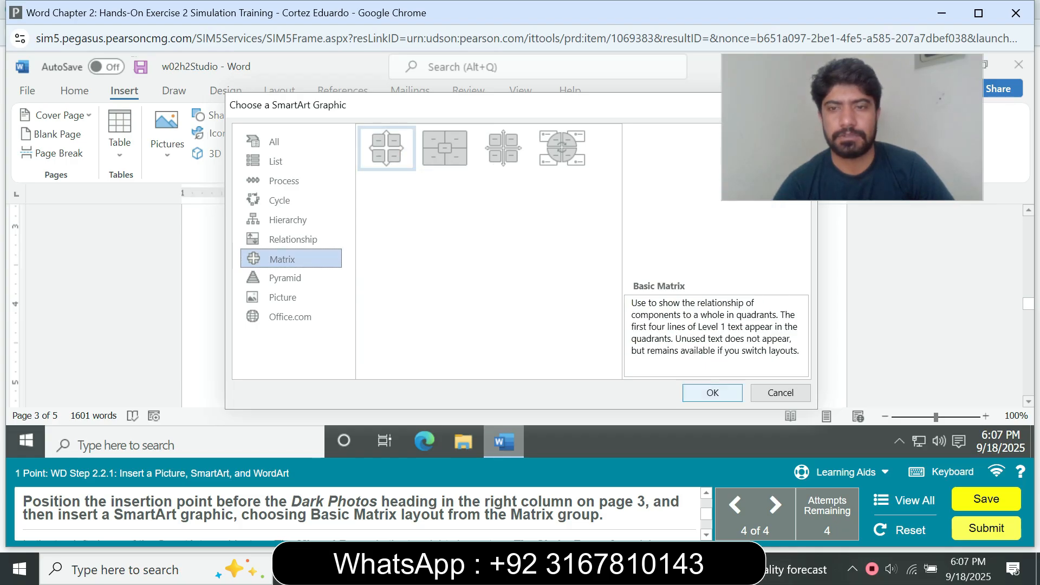
left_click(712, 392)
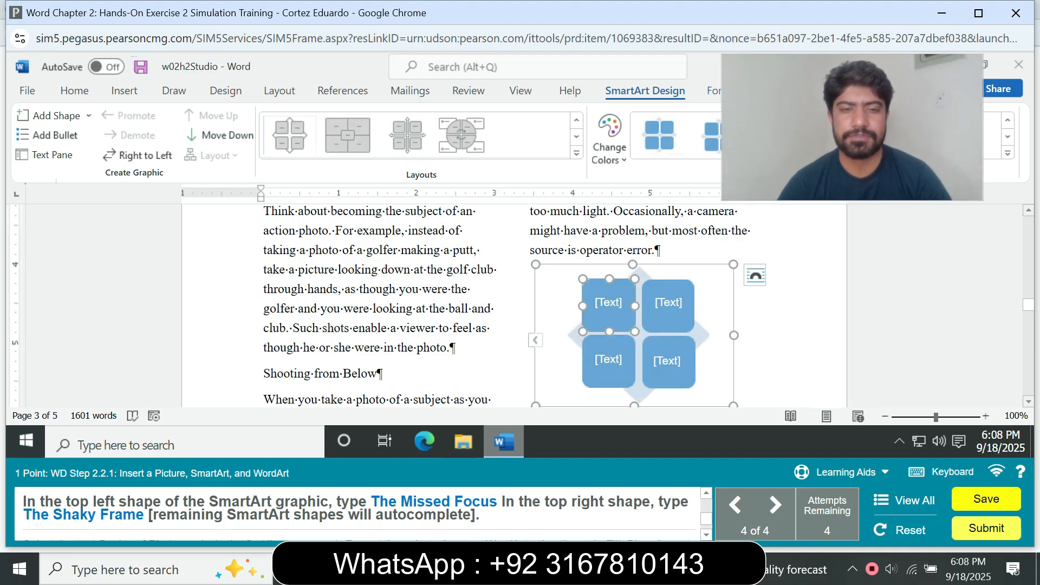
Enter The Missed Focus in the top-left shape of the SmartArt graphic.
left_click(608, 303)
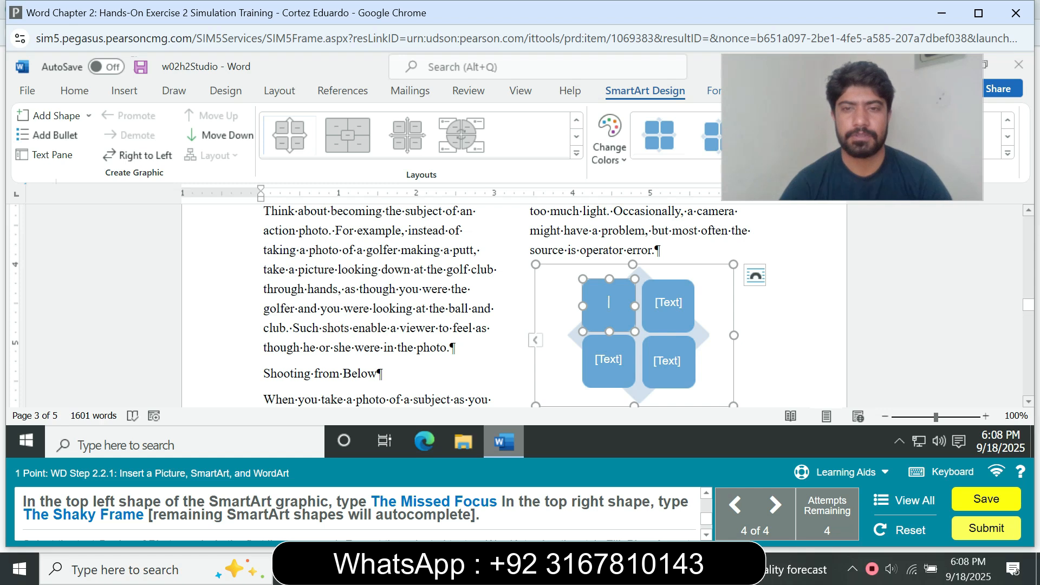
type("The Mi")
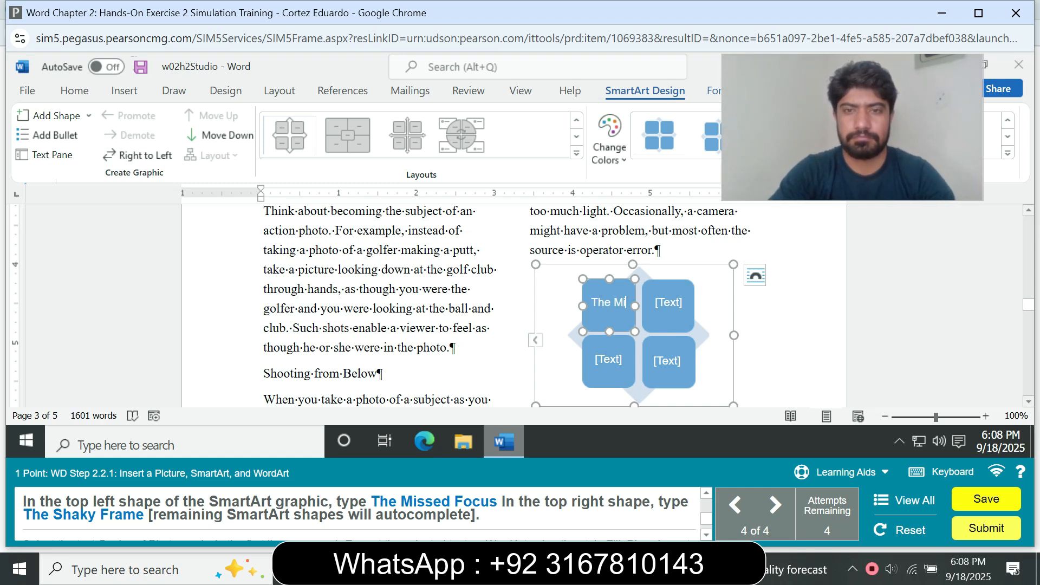
type("ssed ")
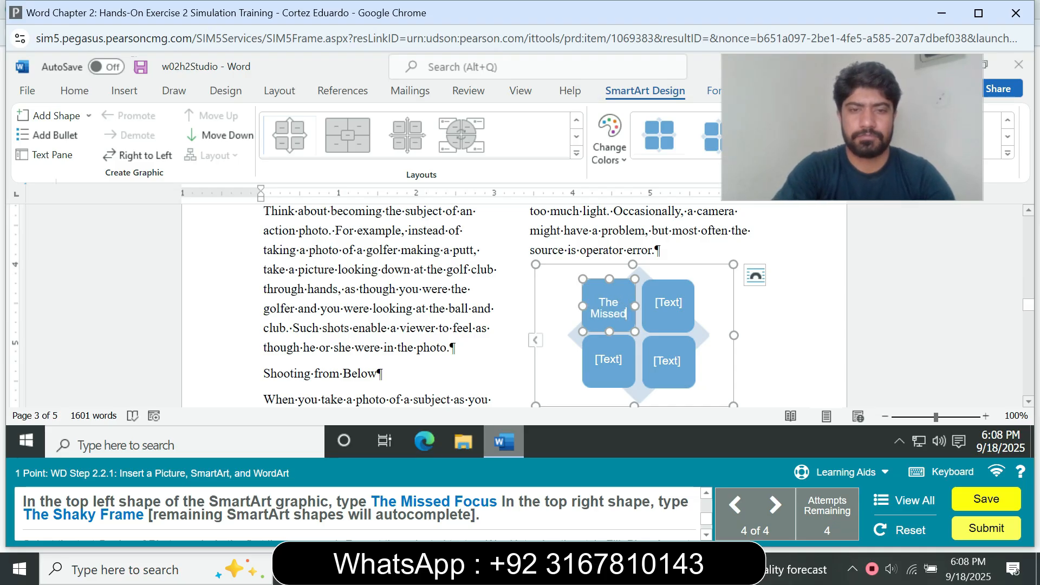
type("F")
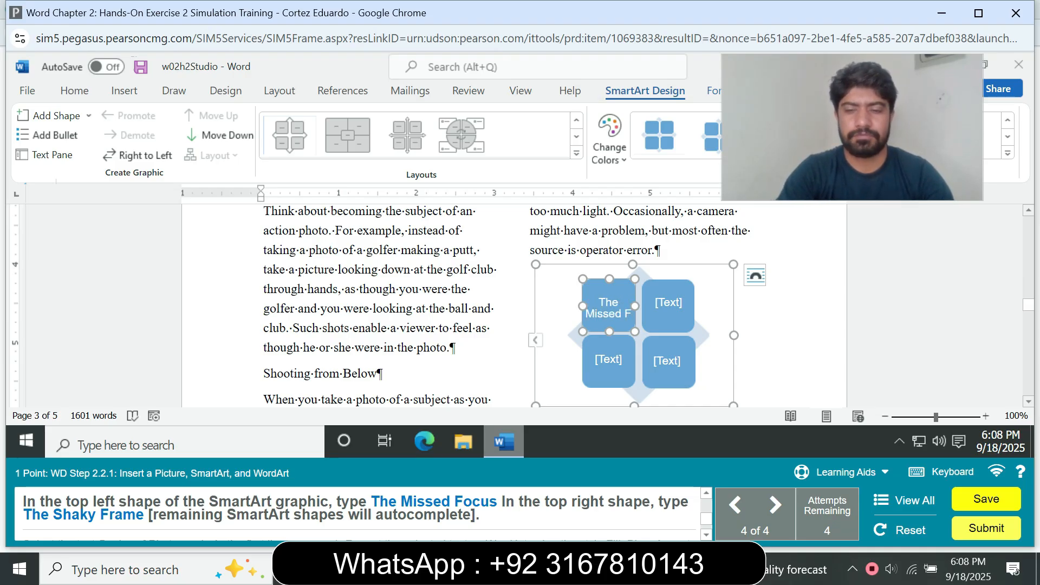
type("ocus")
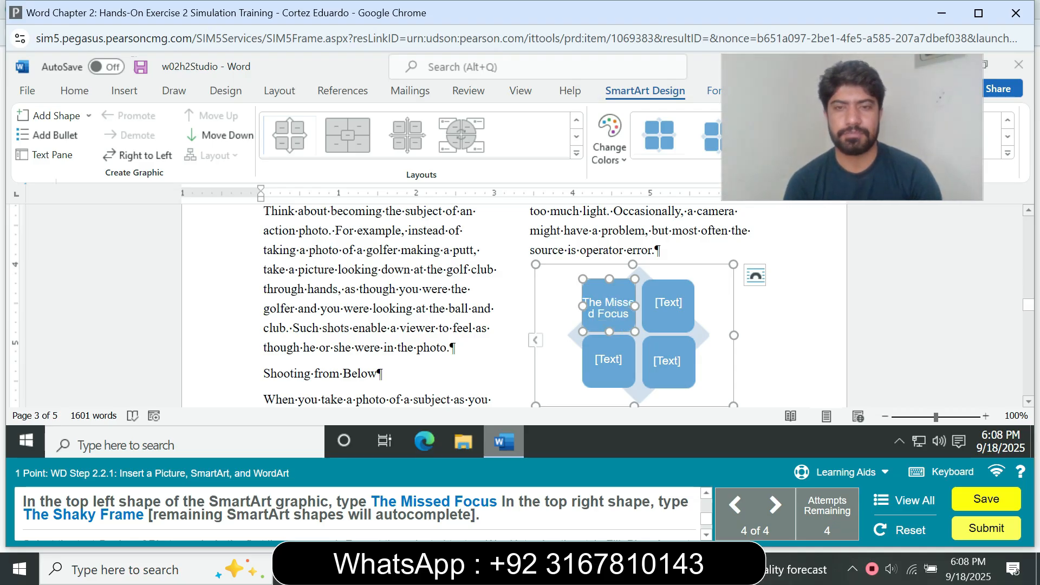
Enter The Shaky Frame in the top-right shape of the SmartArt graphic.
left_click(669, 303)
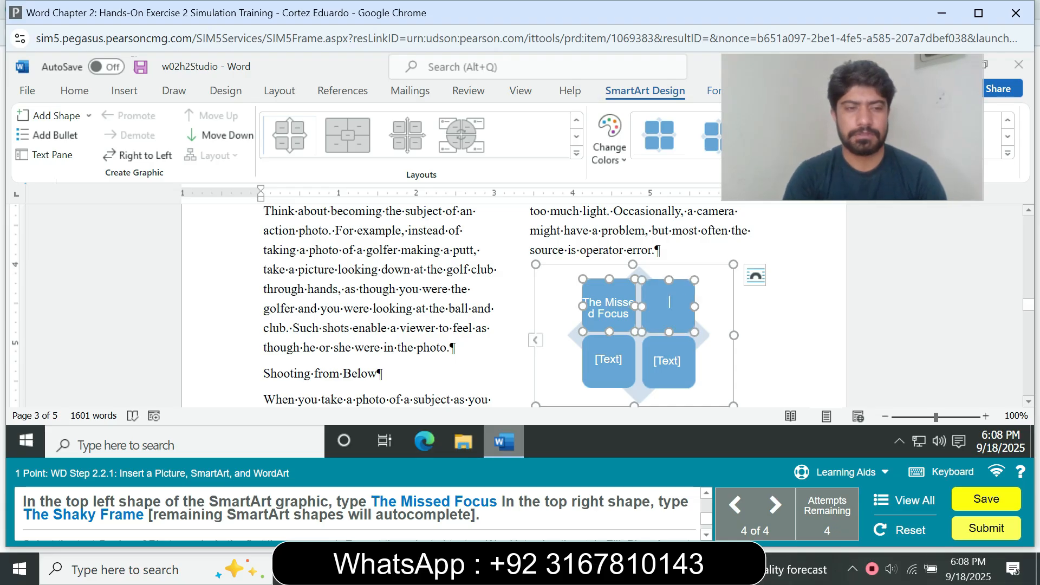
type("The Shaky Frame")
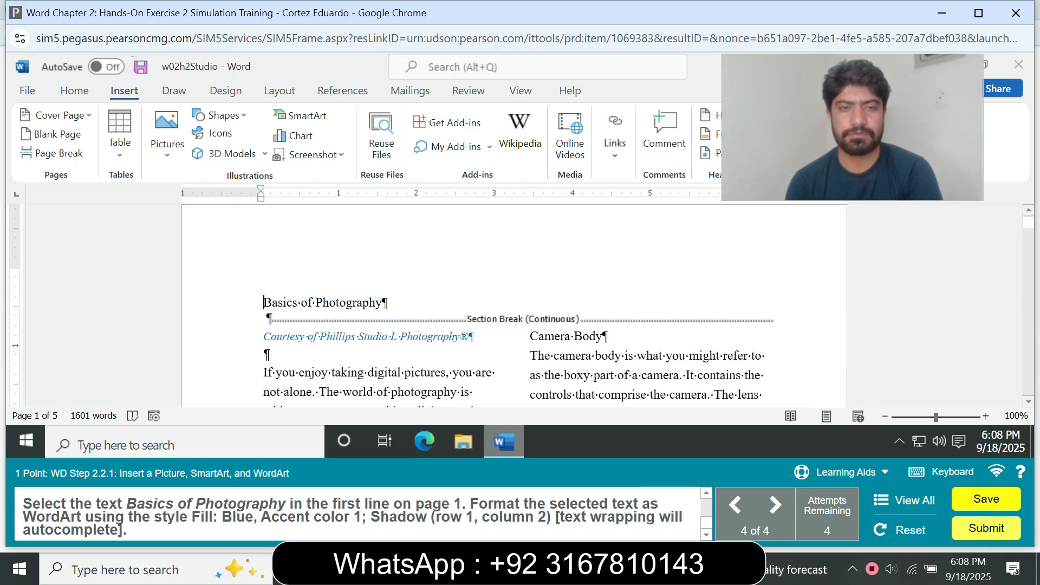
Format the Basics of Photography title on page 1 as WordArt with the Fill: Blue, Accent color 1; Shadow style.
left_click_drag(264, 302, 391, 304)
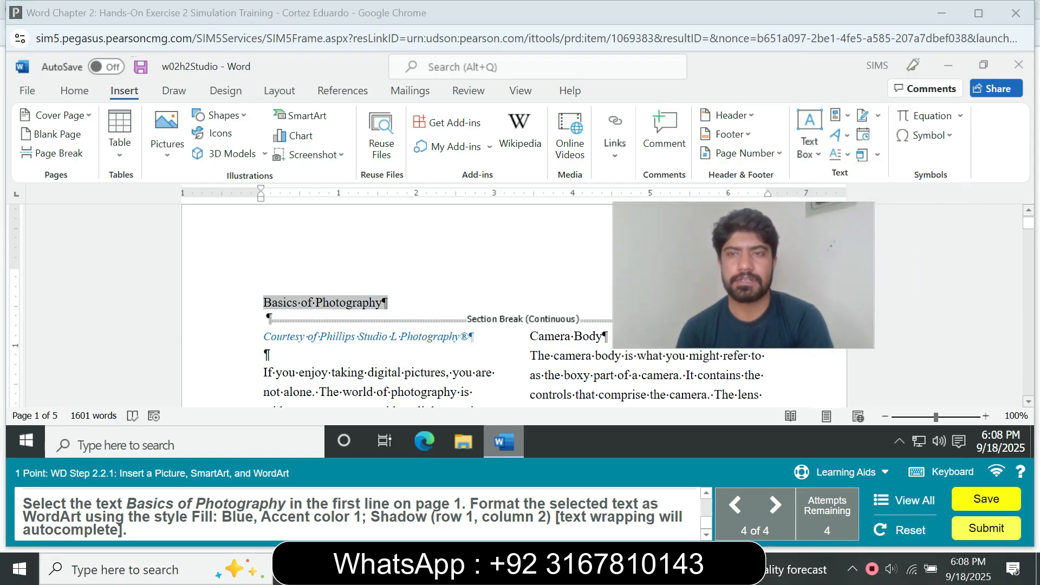
left_click(837, 136)
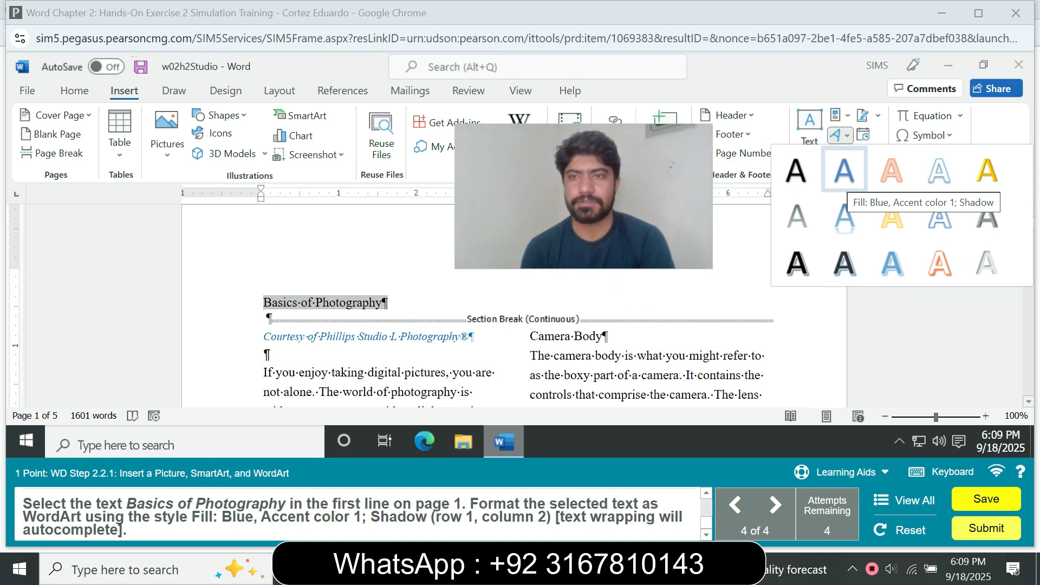
left_click(844, 170)
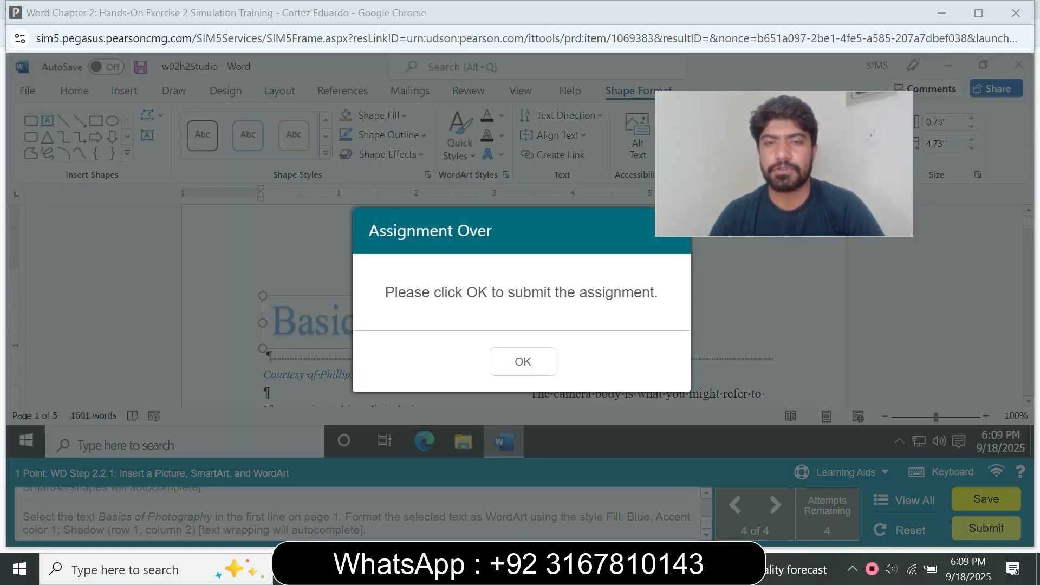
Submit the assignment and review the homework summary.
left_click(523, 361)
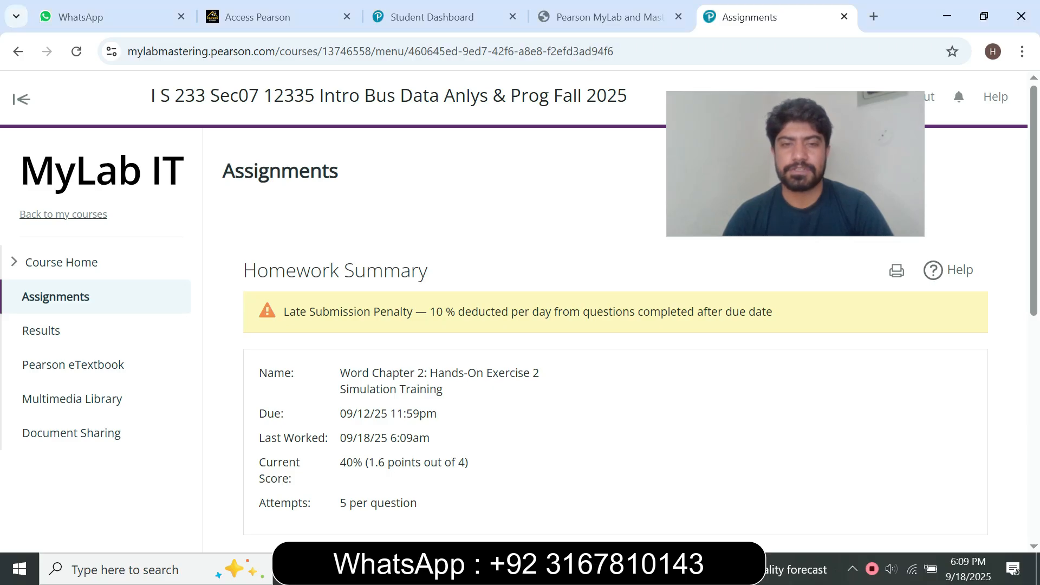
left_click_drag(340, 373, 420, 389)
left_click(420, 389)
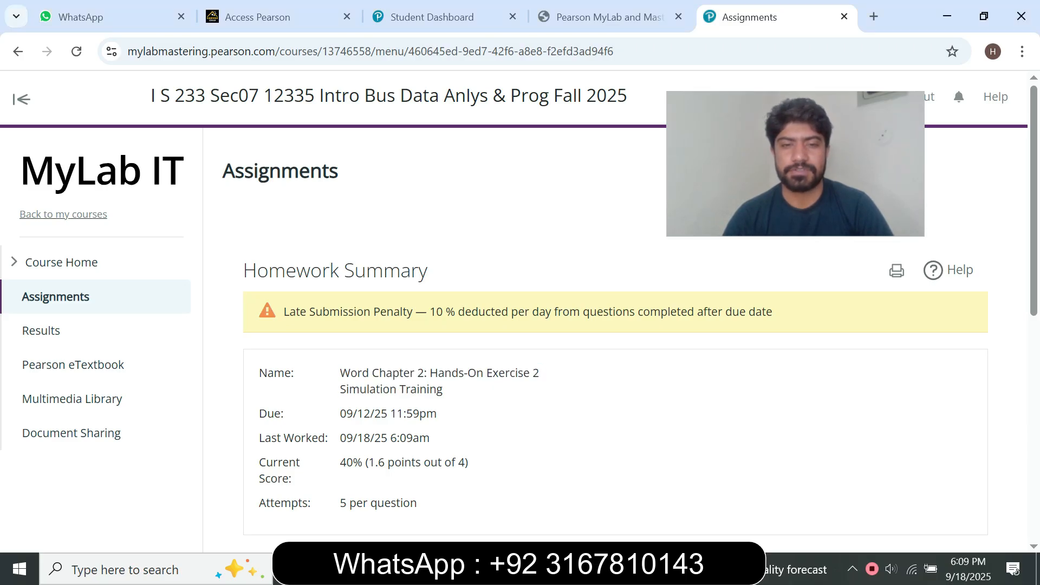